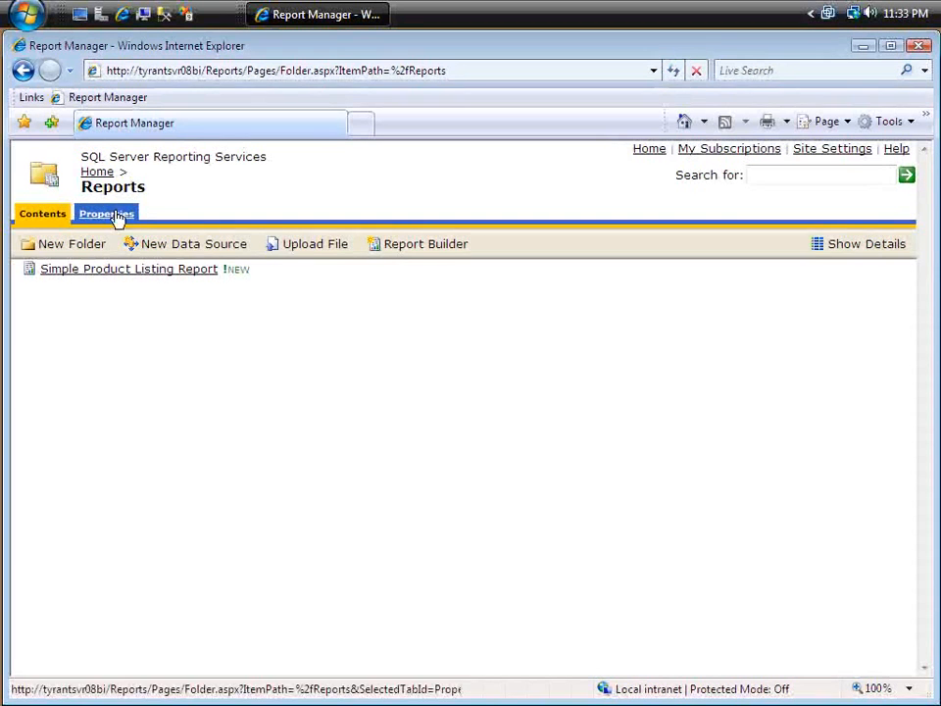
Step: Open the AWLight shared data source's properties from the Data Sources folder
click(97, 172)
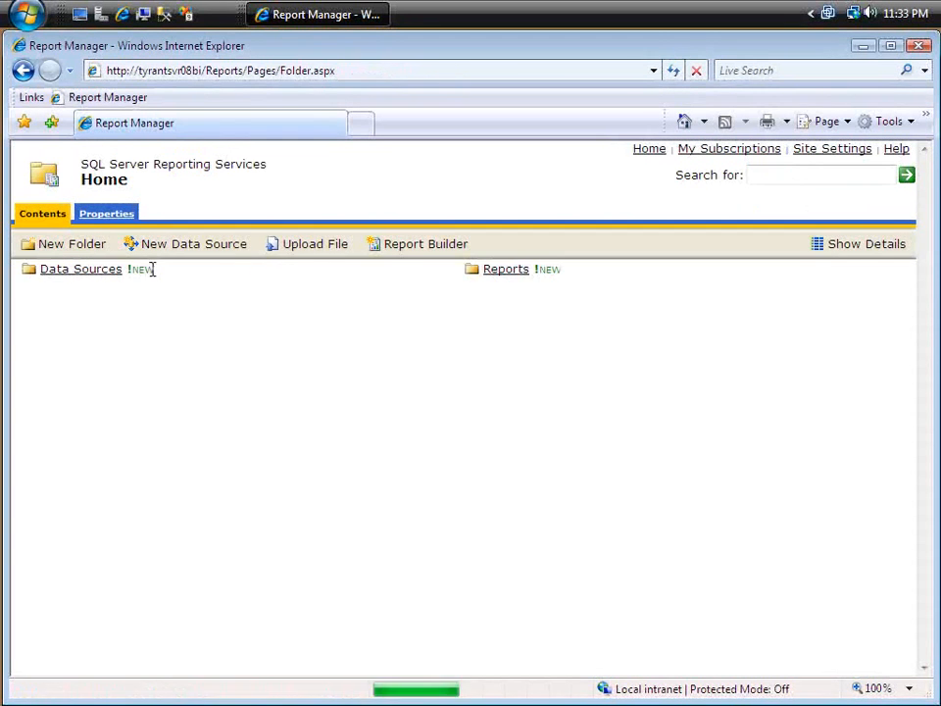
click(93, 277)
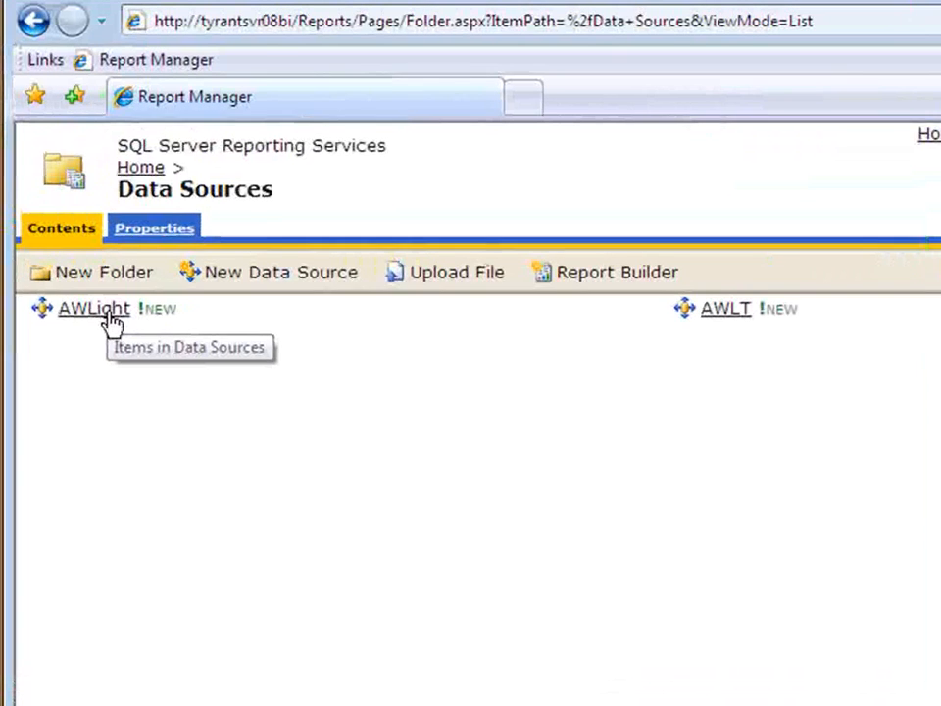
click(69, 271)
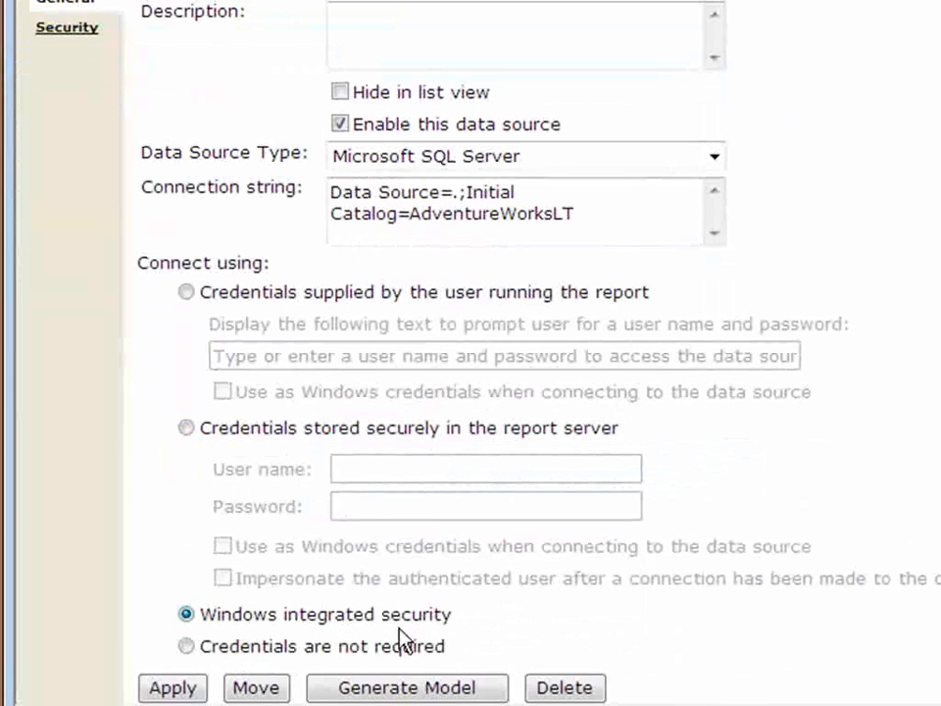
Step: Make AWLight connect with credentials stored securely in the report server and enter the user name tyrandev\administrator
click(187, 430)
click(429, 472)
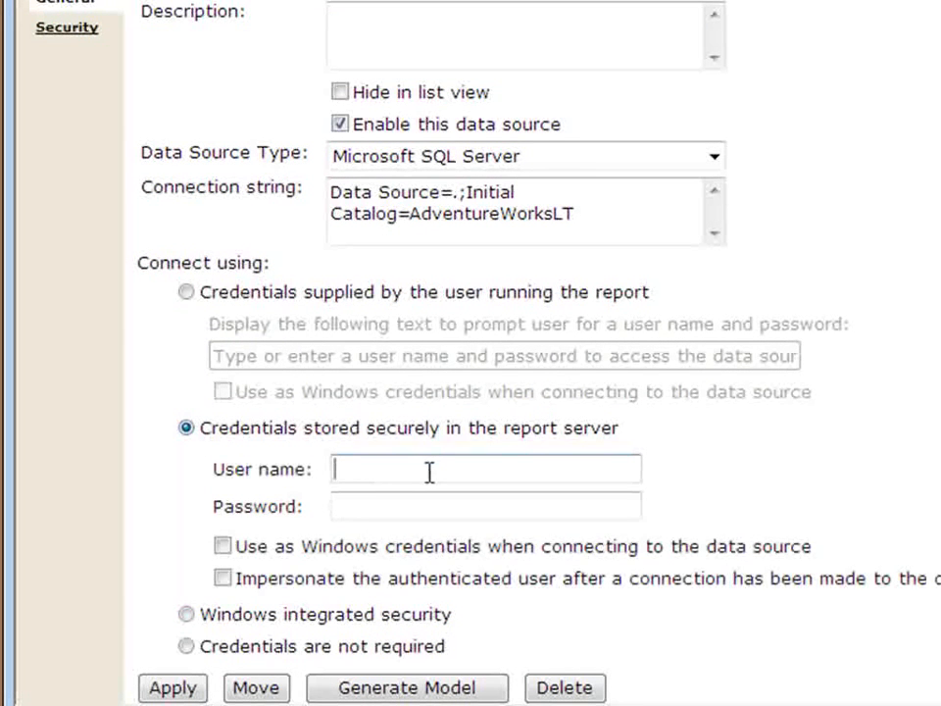
text(tyrand)
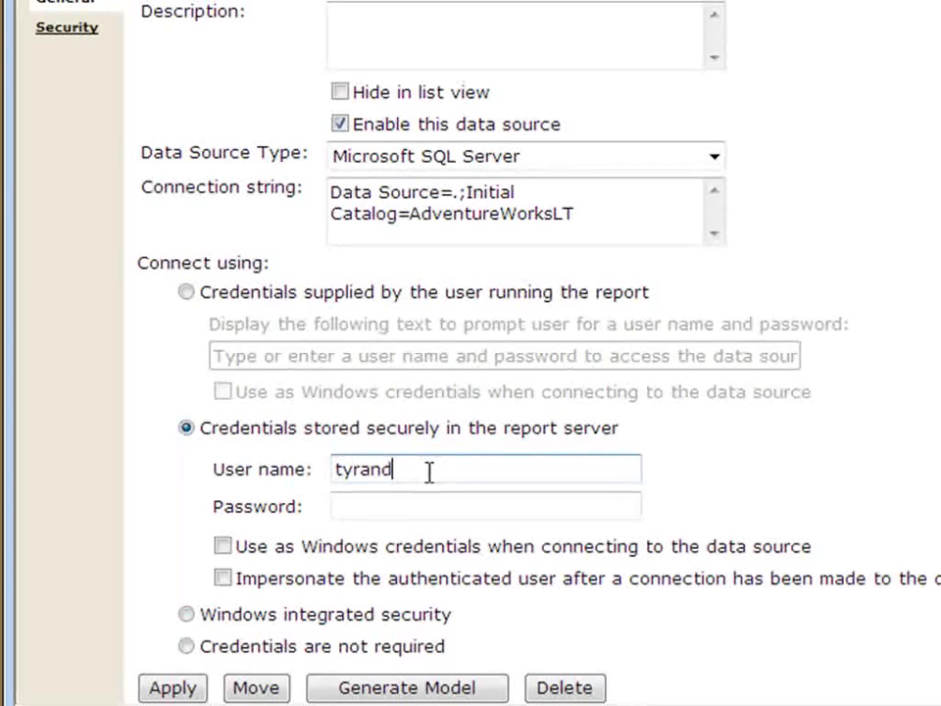
text(ev\administrator)
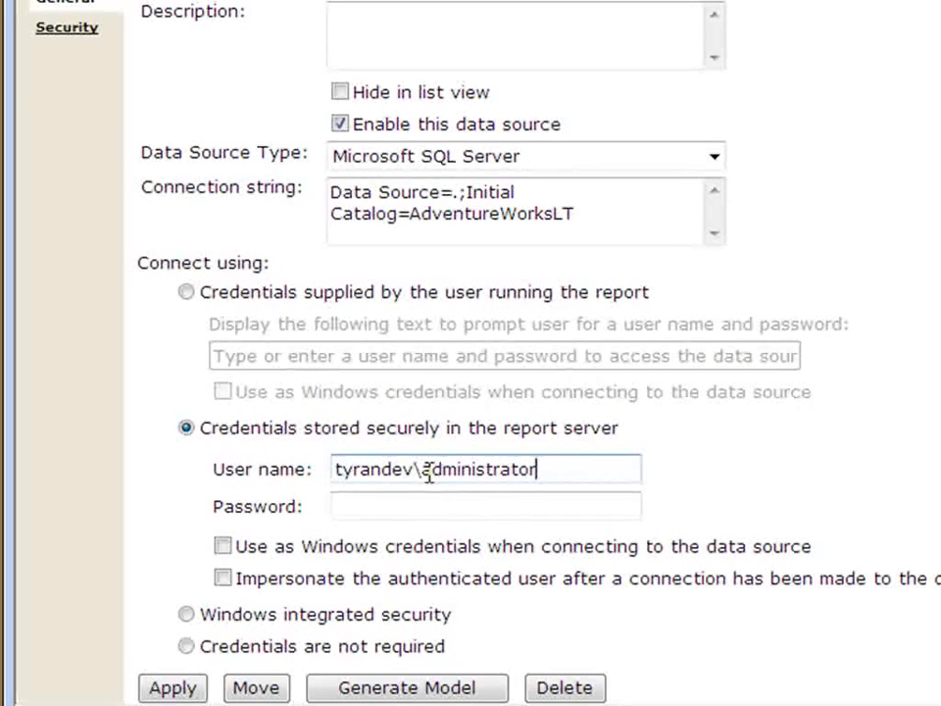
Step: Enter the account password, enable using the login as Windows credentials when connecting, and apply the data source changes
key(Tab)
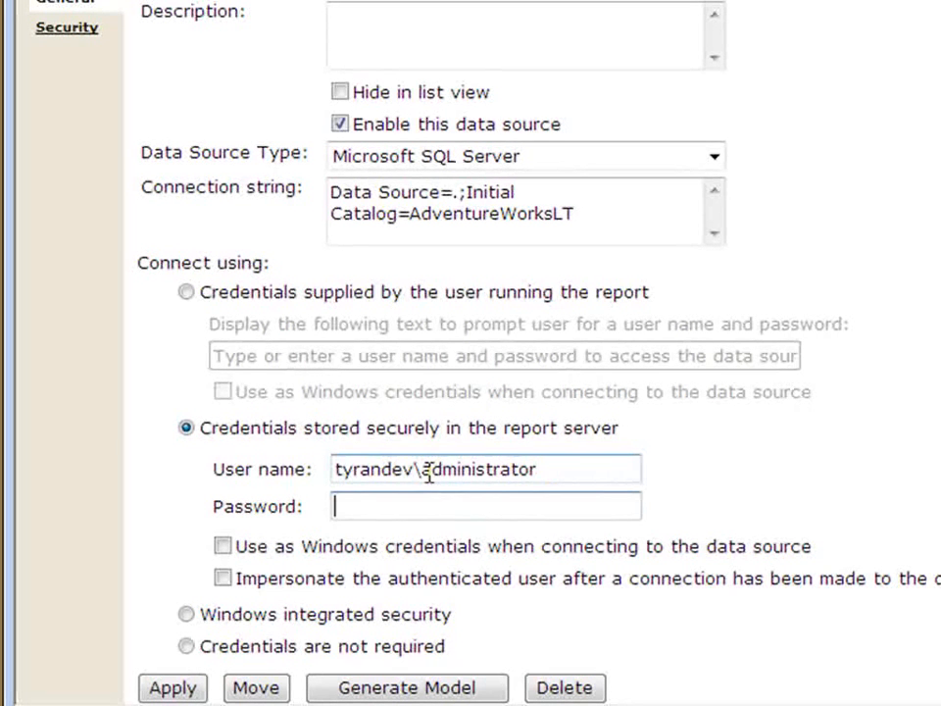
text(•••••••••)
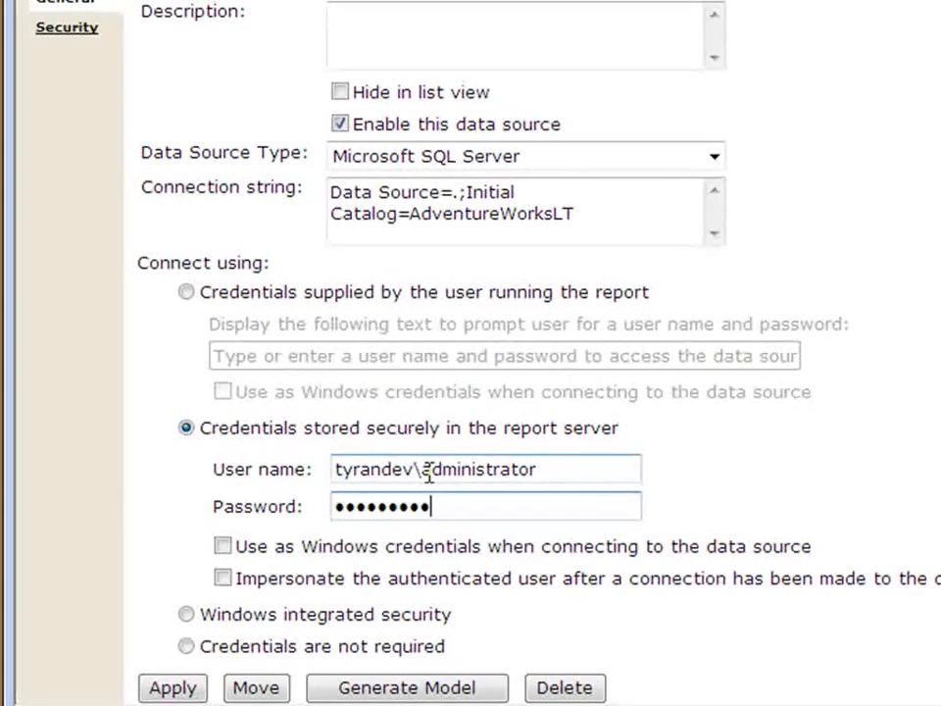
text(•)
key(Tab)
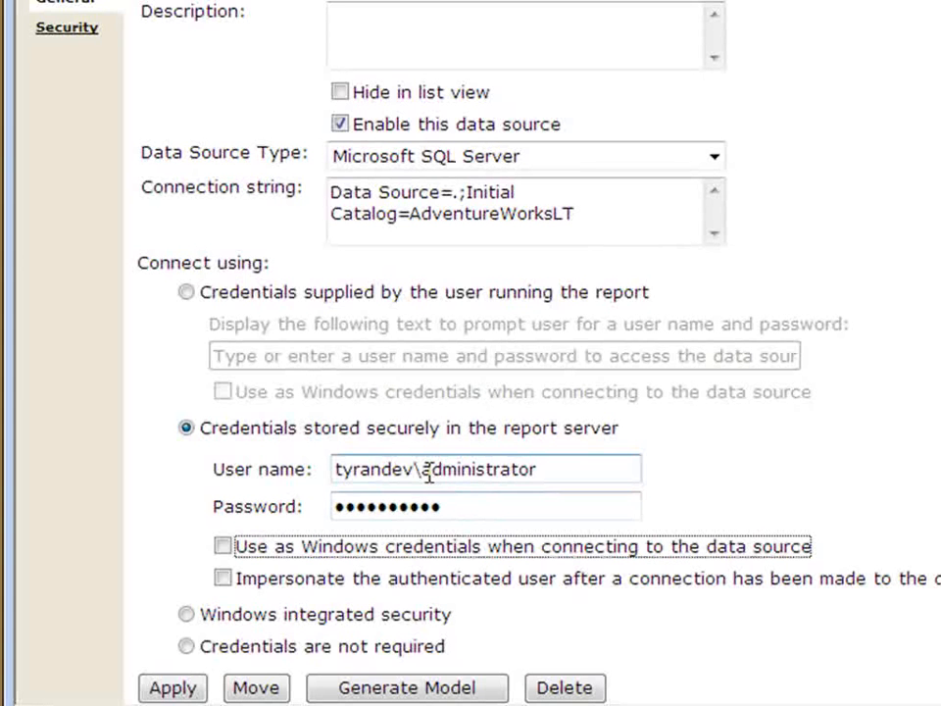
click(227, 547)
click(437, 506)
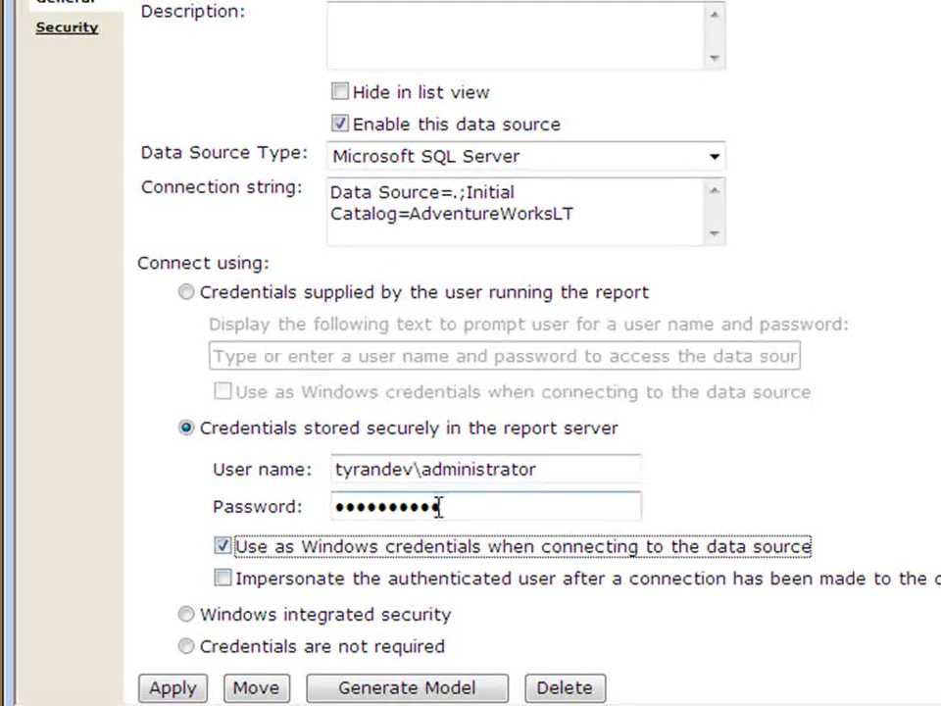
double_click(461, 507)
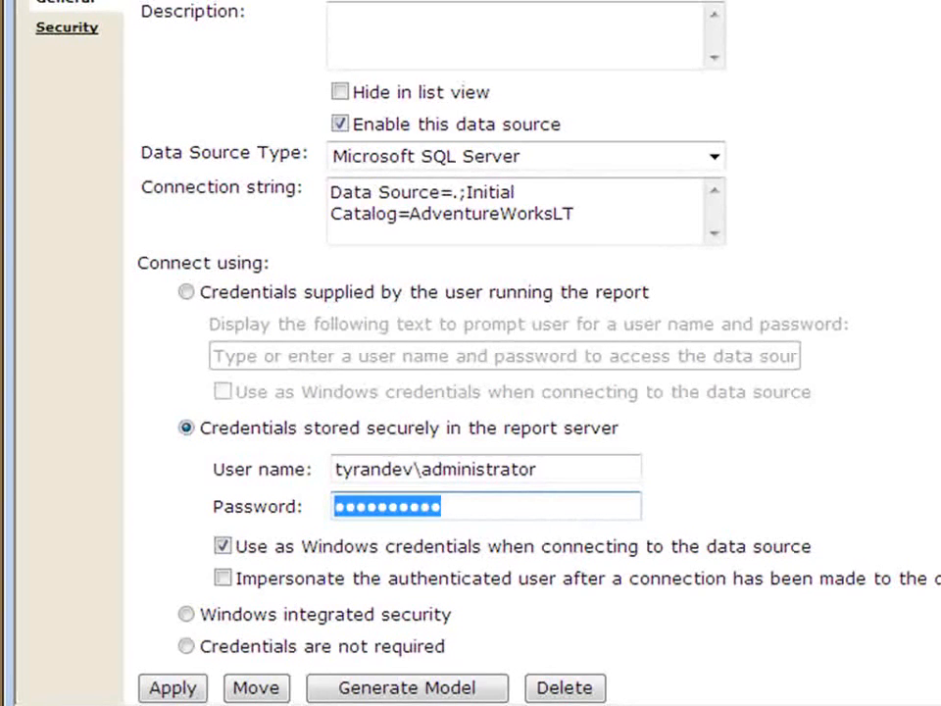
click(190, 688)
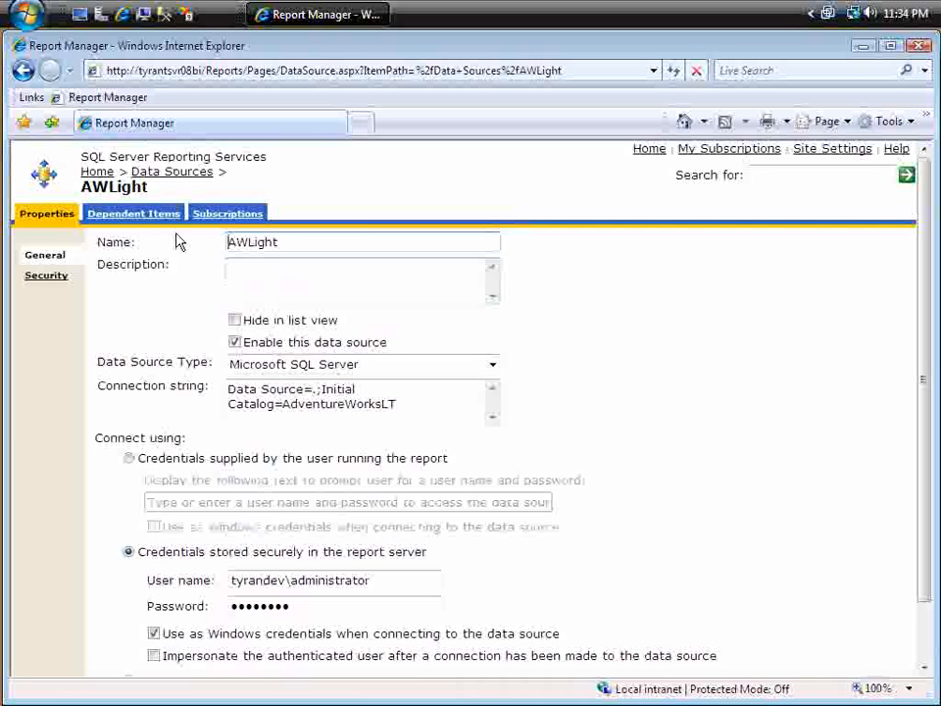
Step: Open the properties of the Simple Product Listing Report from the detailed view of the Reports folder
click(98, 171)
click(502, 274)
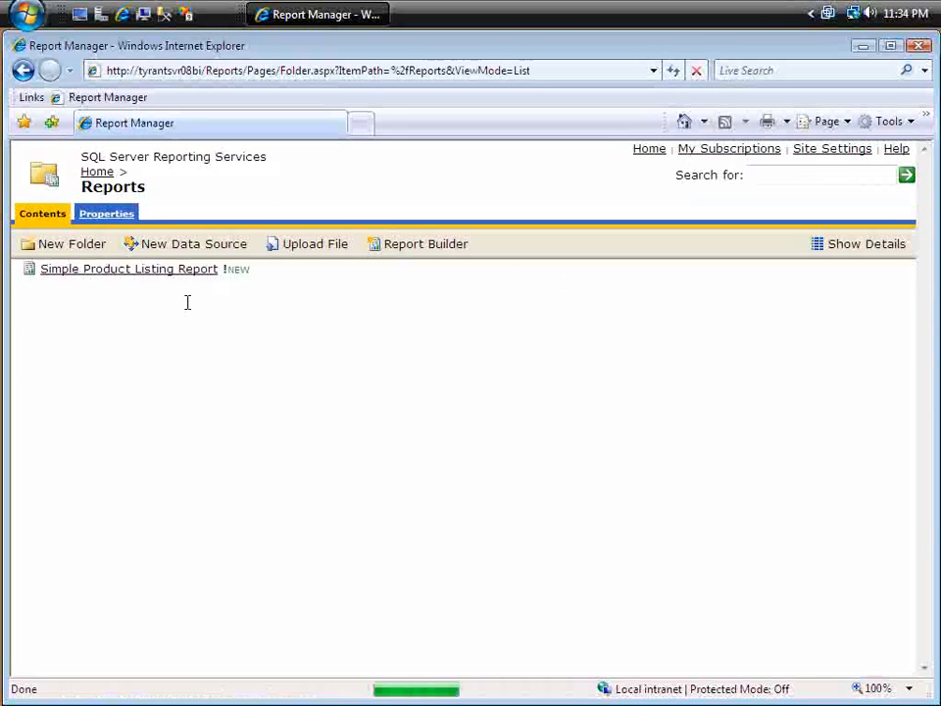
click(870, 247)
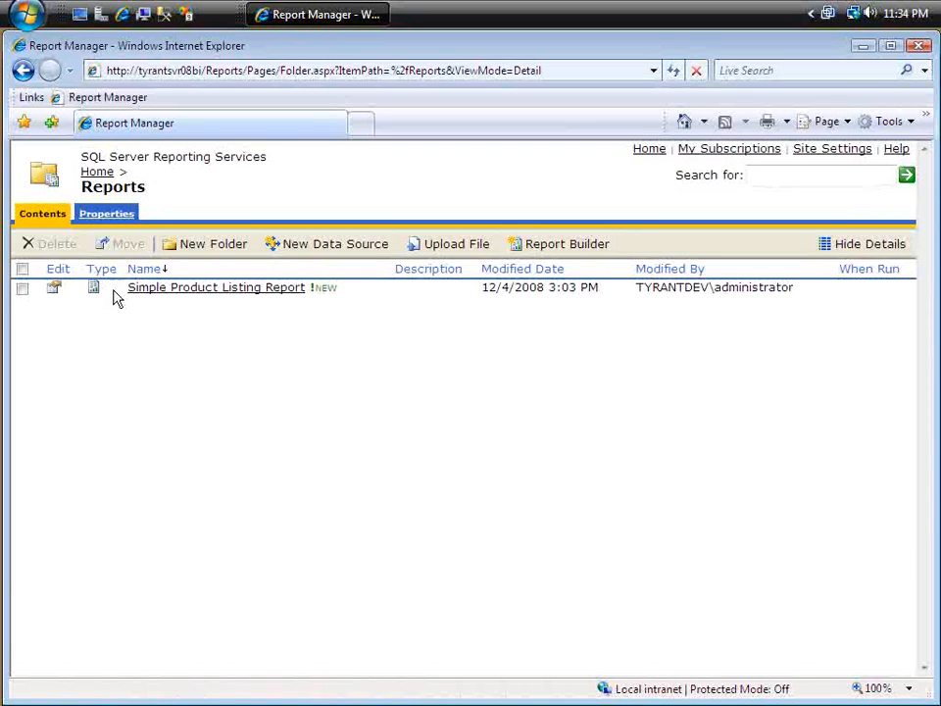
click(53, 291)
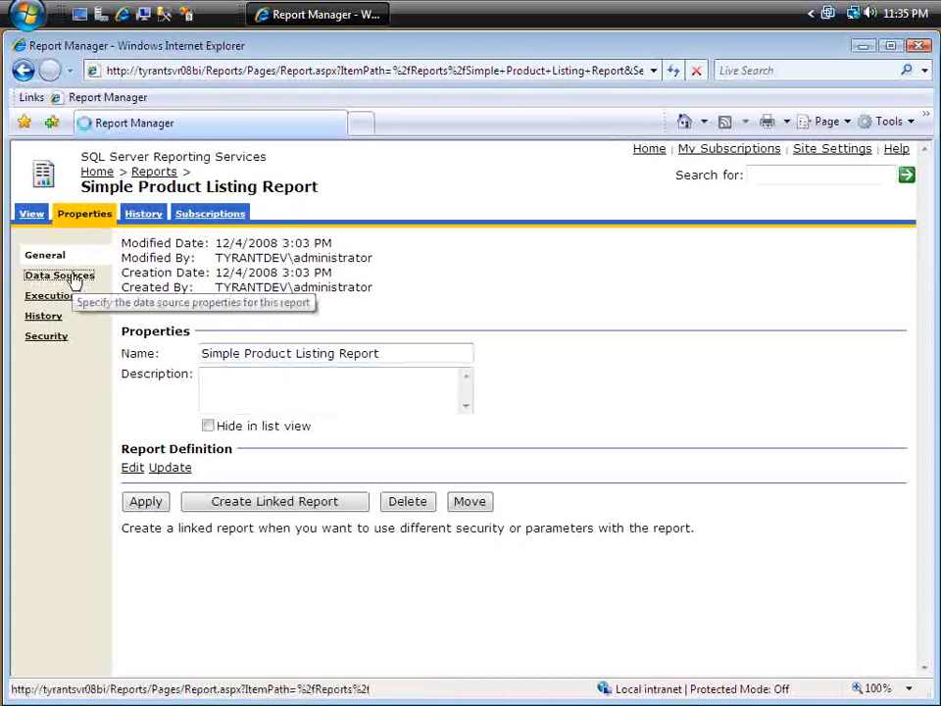
Step: Review the report's data source assignment and its execution settings
click(48, 276)
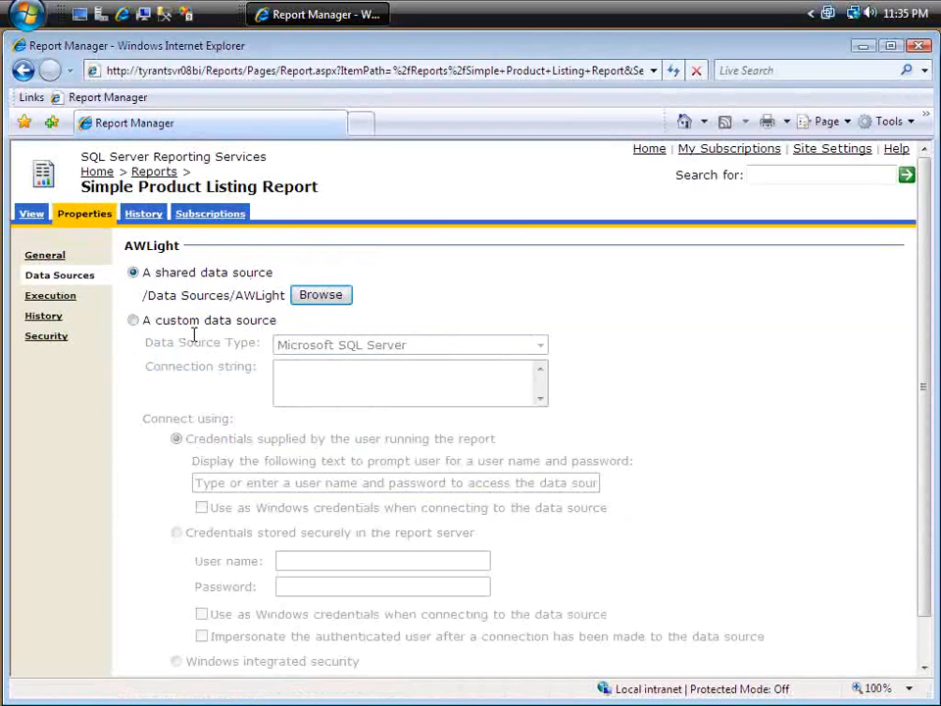
scroll(388, 426, down, 2)
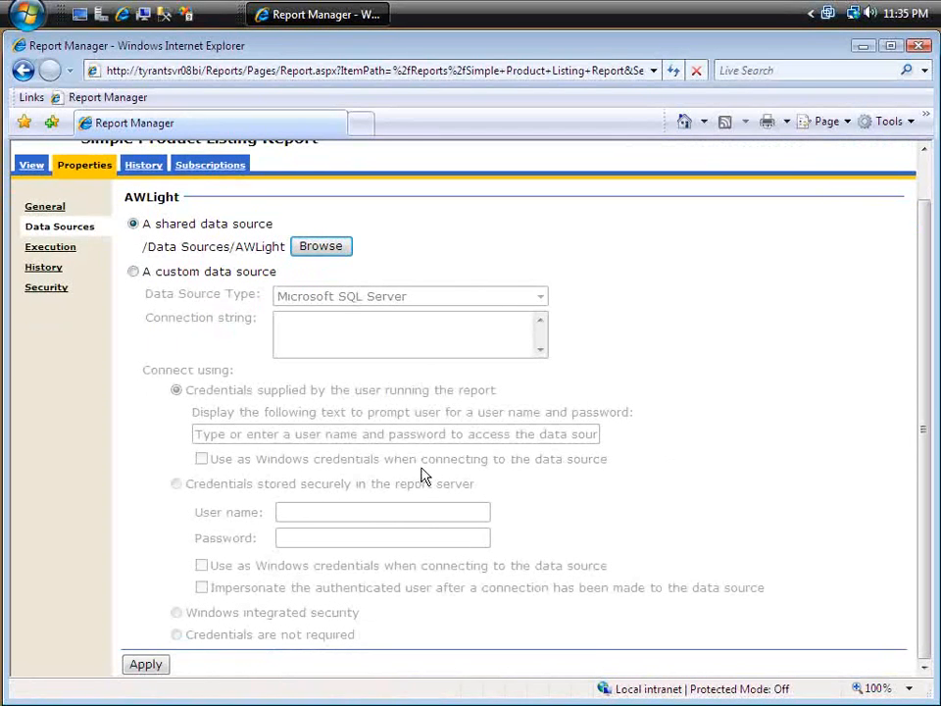
click(62, 251)
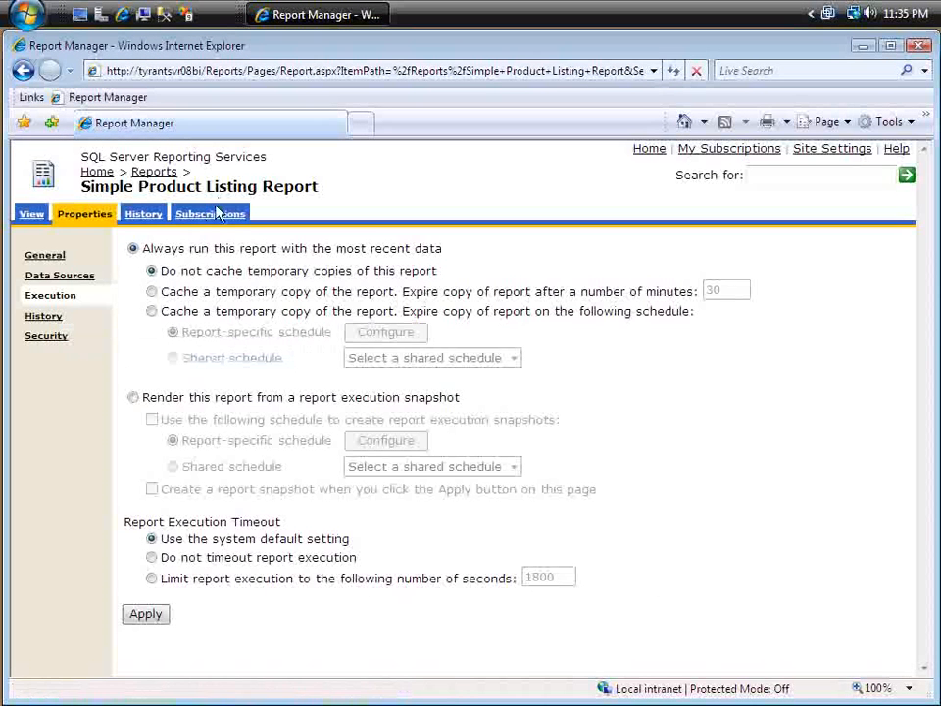
Step: Start a new subscription for the Simple Product Listing Report and check which delivery methods are available
click(214, 218)
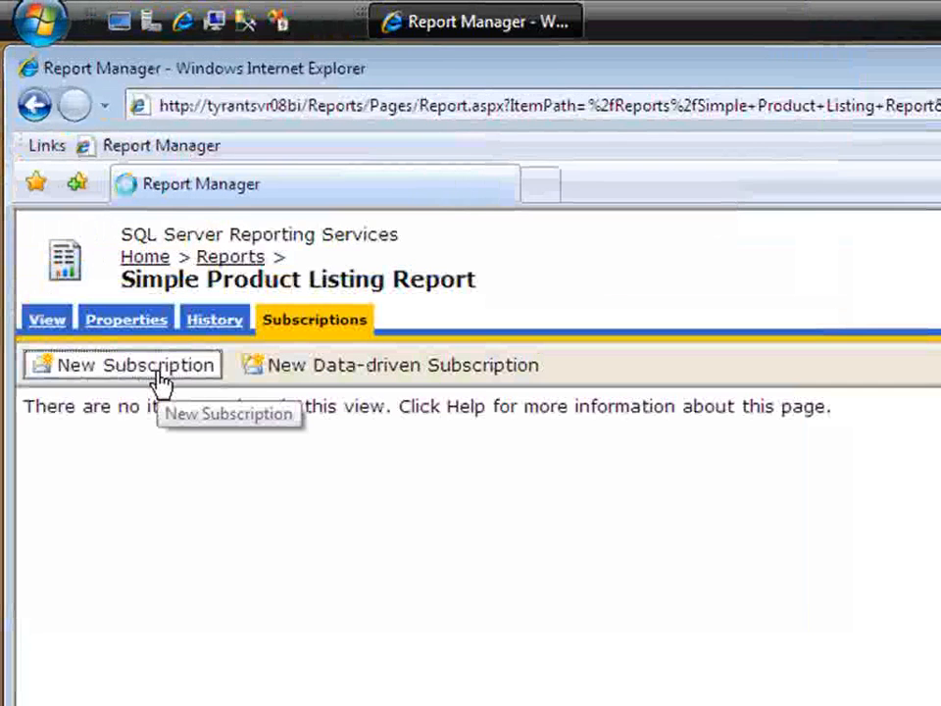
click(160, 382)
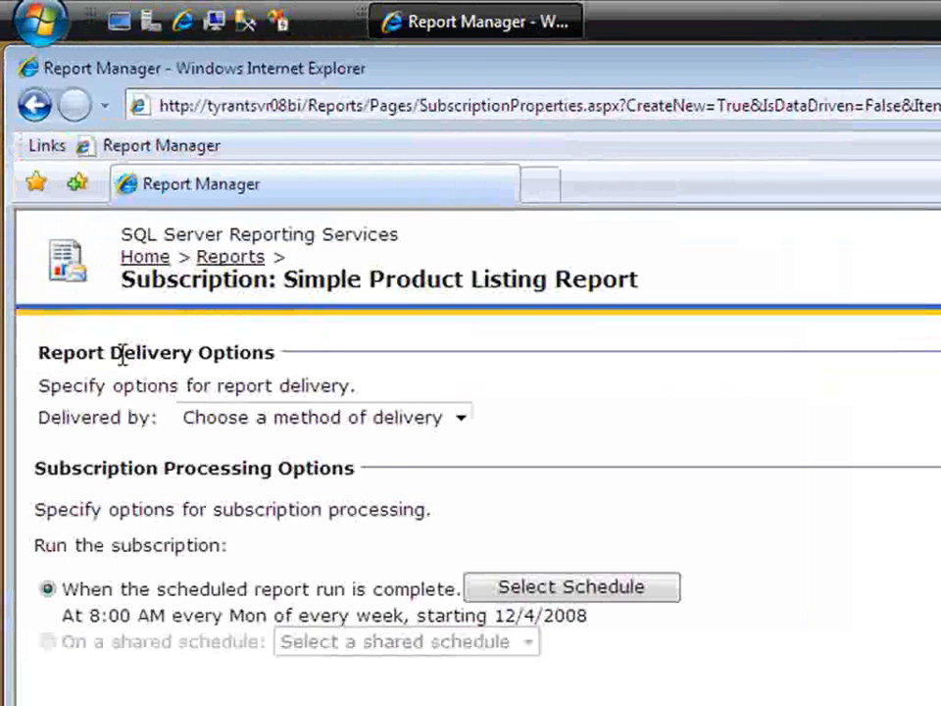
click(458, 427)
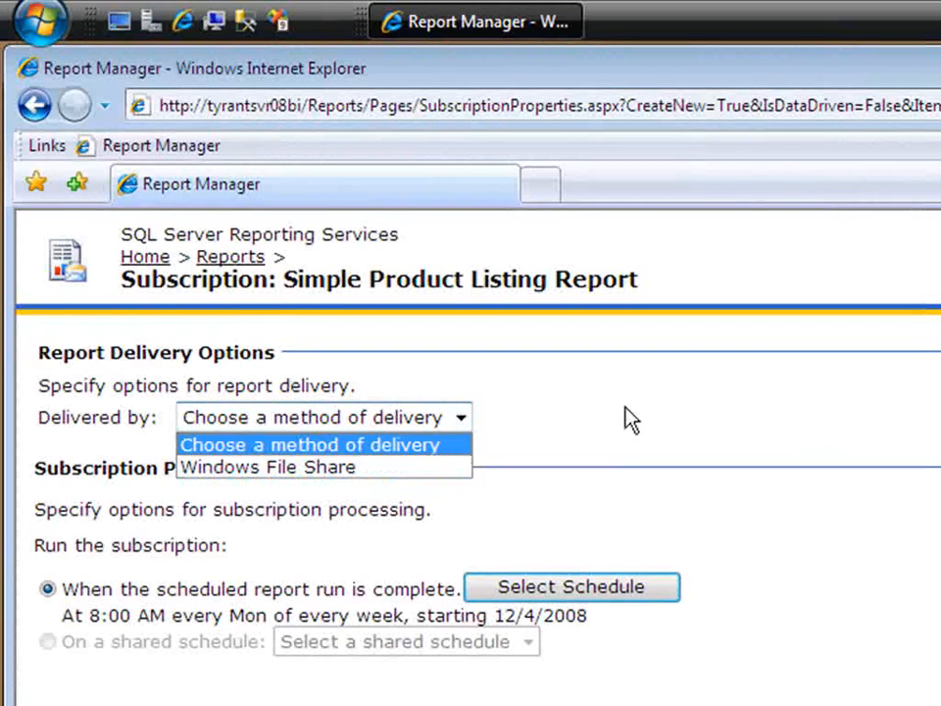
click(632, 474)
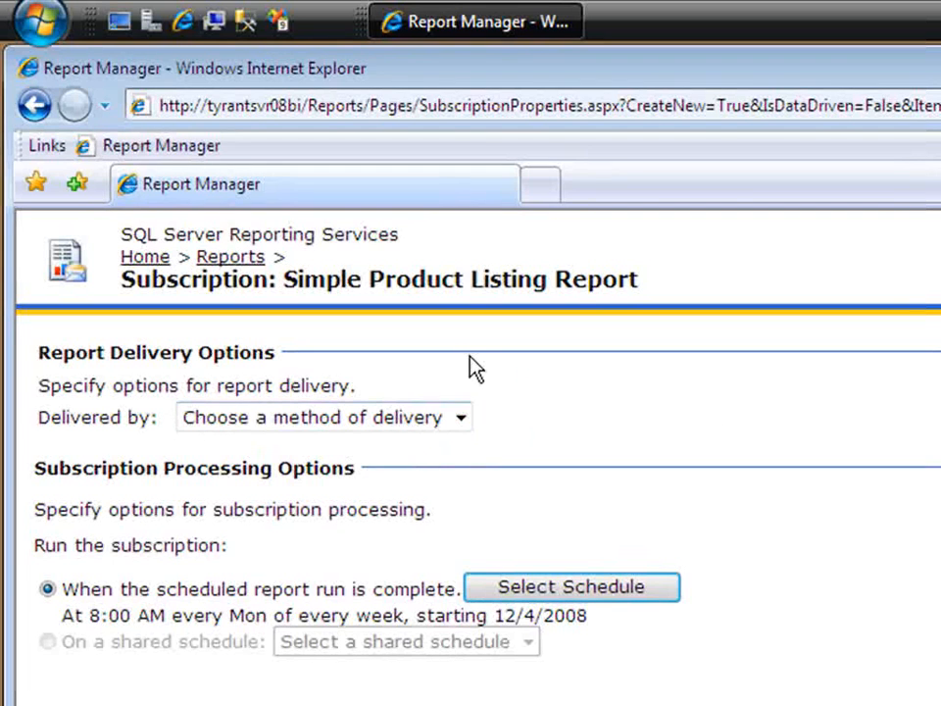
Step: Switch to Reporting Services Configuration Manager and connect to the MSSQLSERVER instance on TYRANTSVR08BI
click(41, 32)
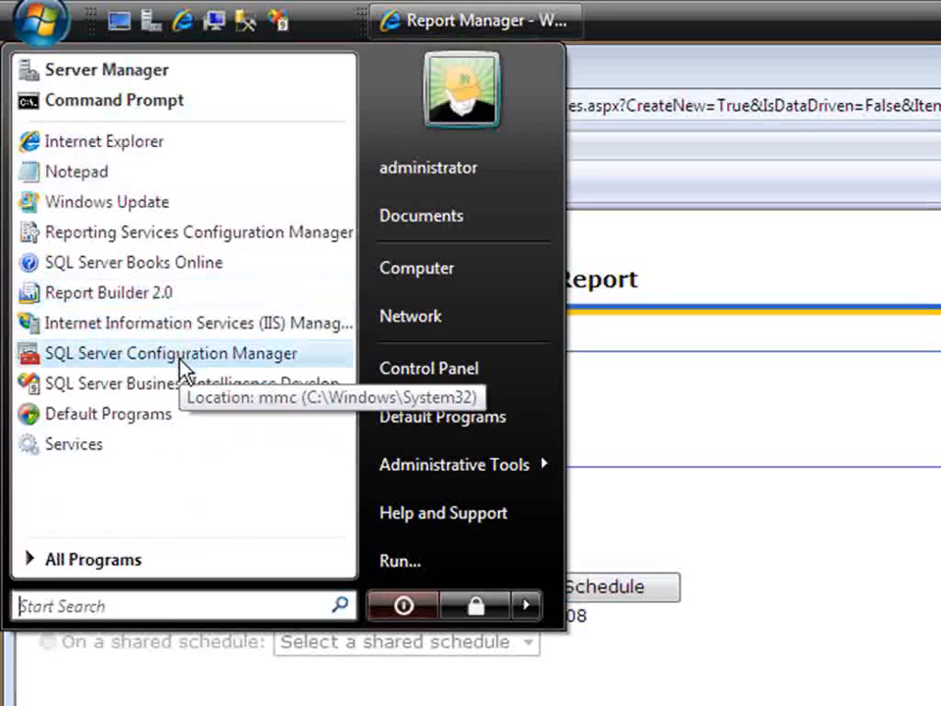
click(111, 559)
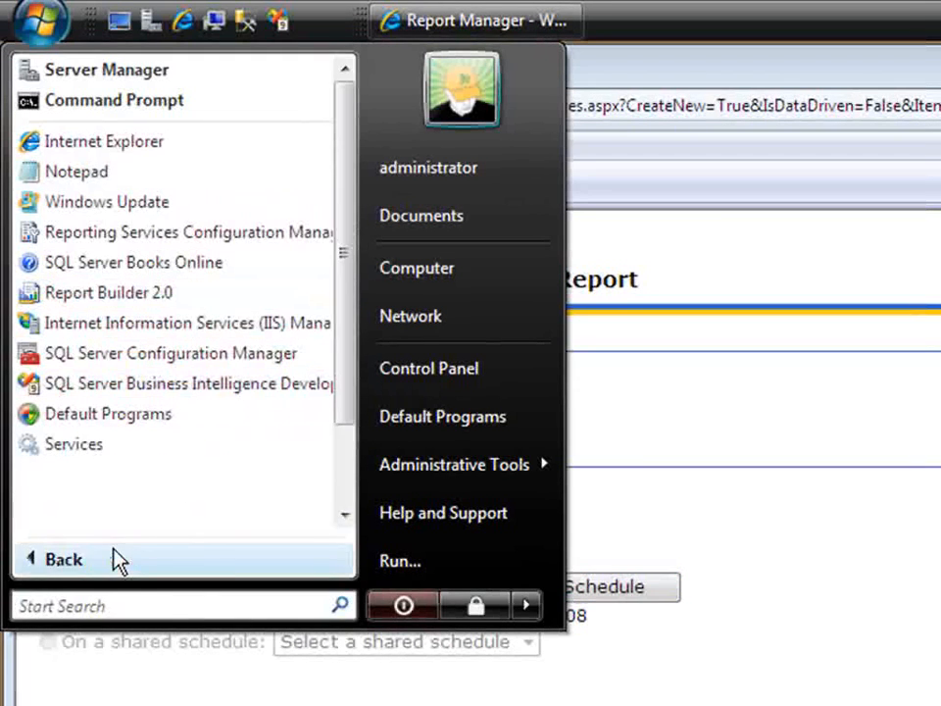
click(196, 441)
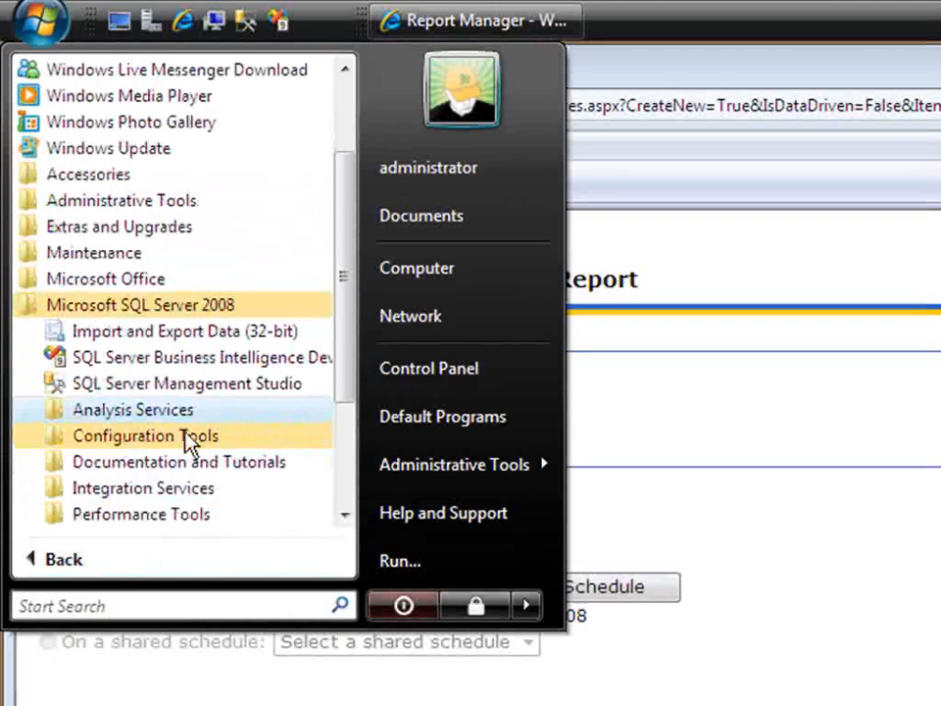
click(172, 443)
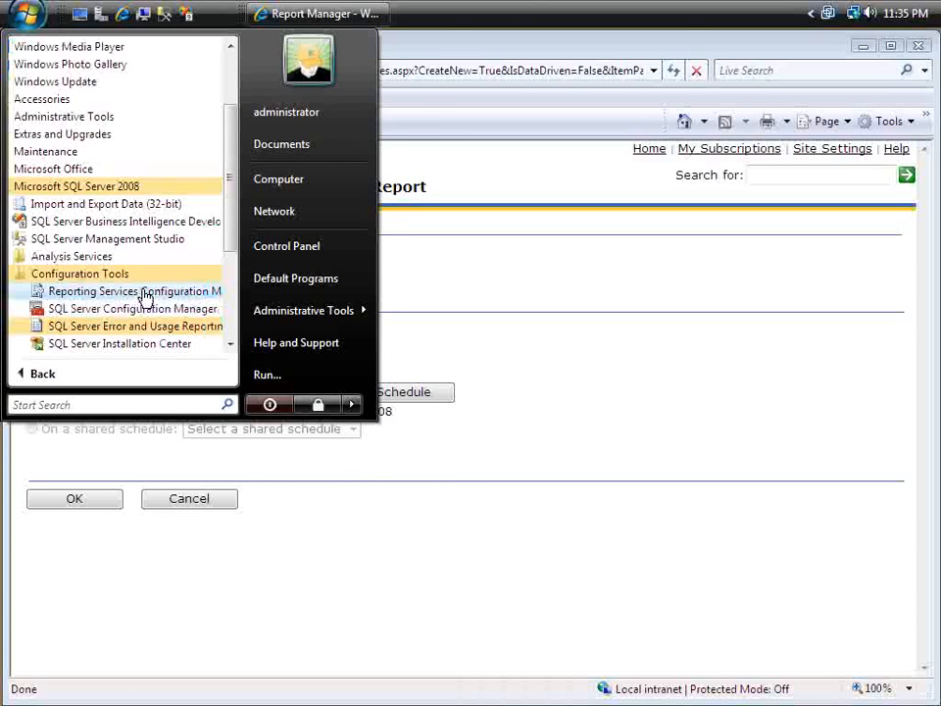
click(145, 293)
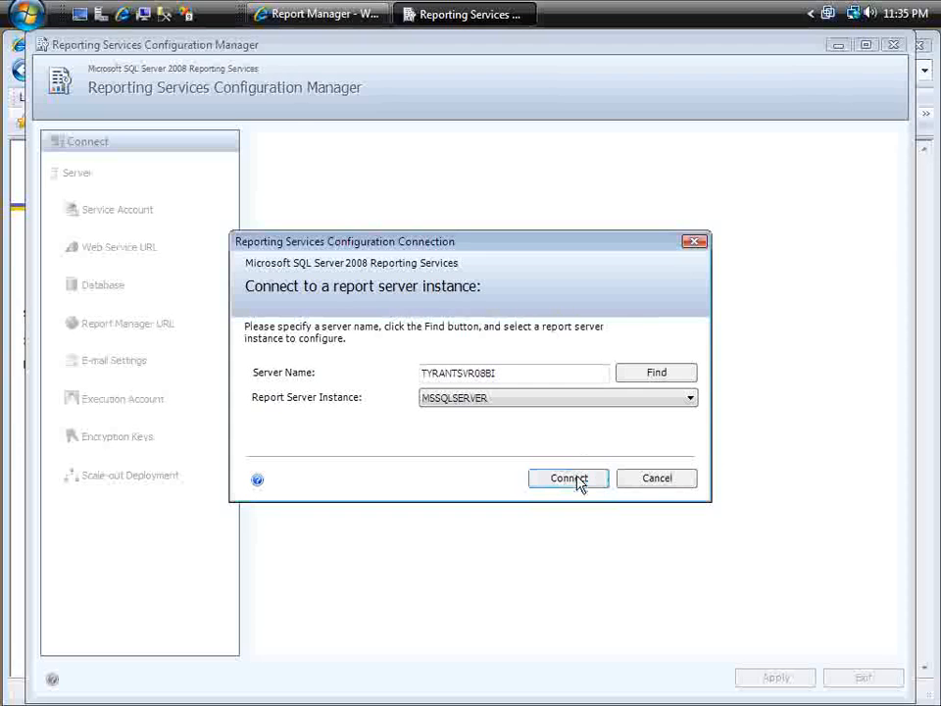
click(577, 478)
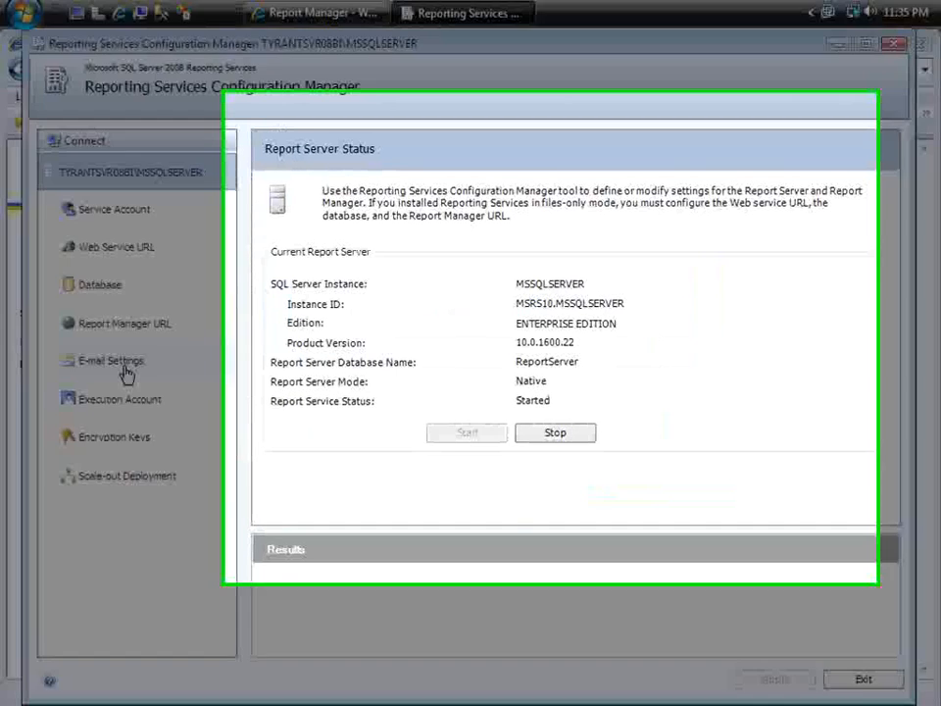
Step: In the report server's e-mail settings, enter the administrator's e-mail address as the sender address
click(147, 362)
click(588, 318)
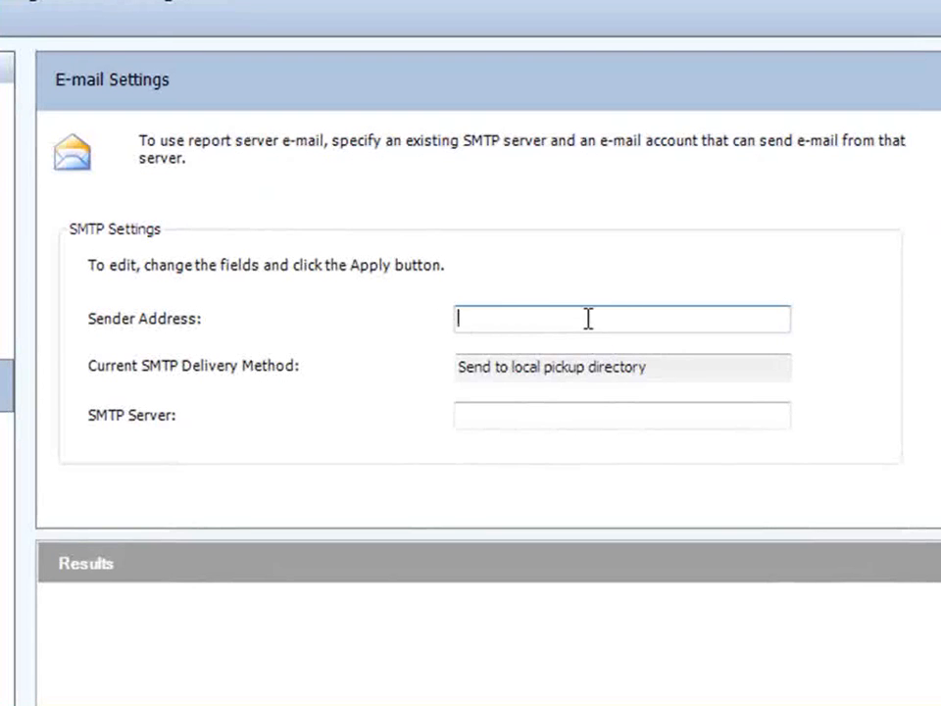
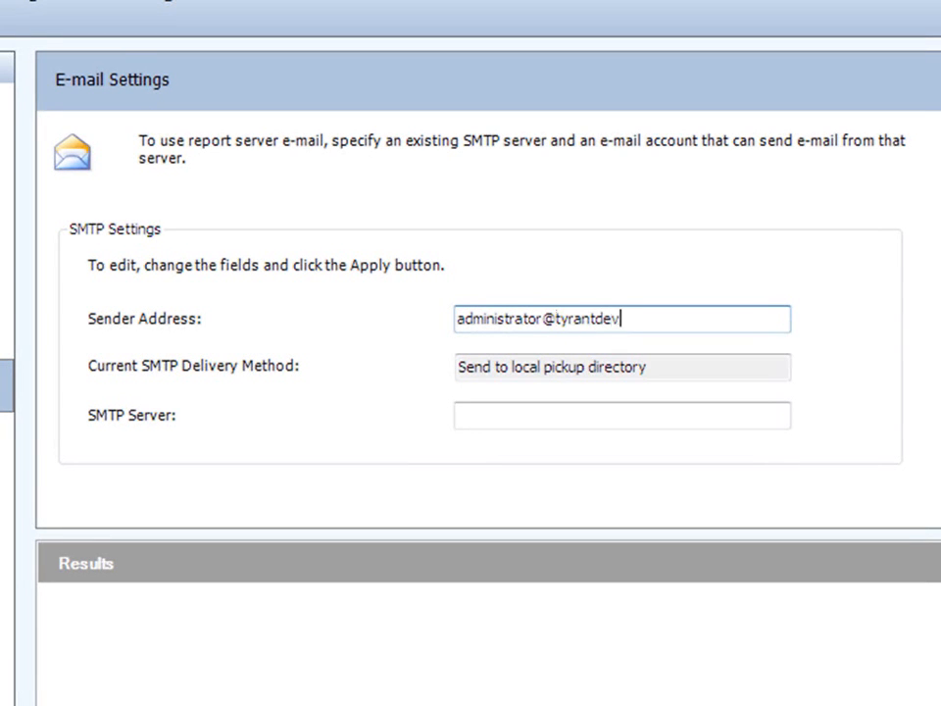
key(Tab)
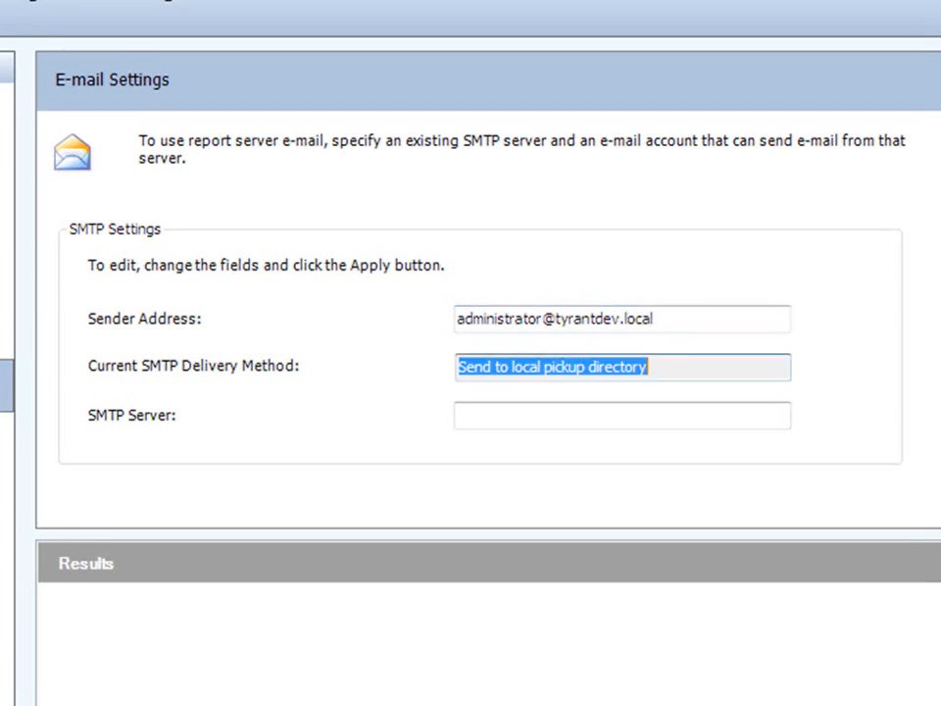
Step: Set the SMTP server to tyrantsvr08bi, apply the e-mail settings, and close the configuration manager
key(Tab)
text(tyrantser)
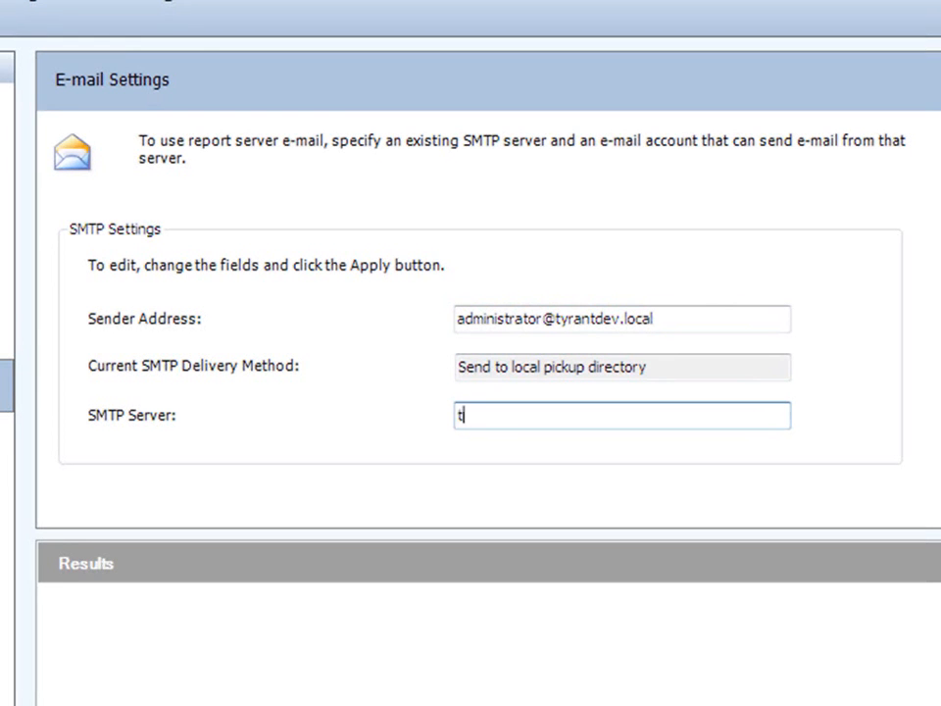
key(BackSpace)
key(BackSpace)
text(vr08bi)
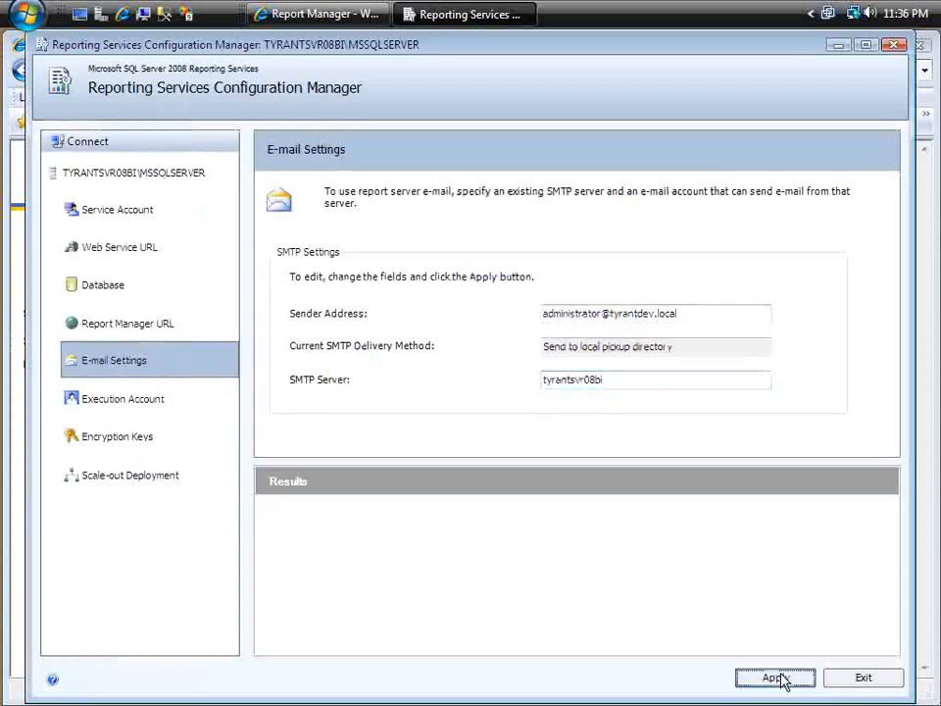
click(782, 676)
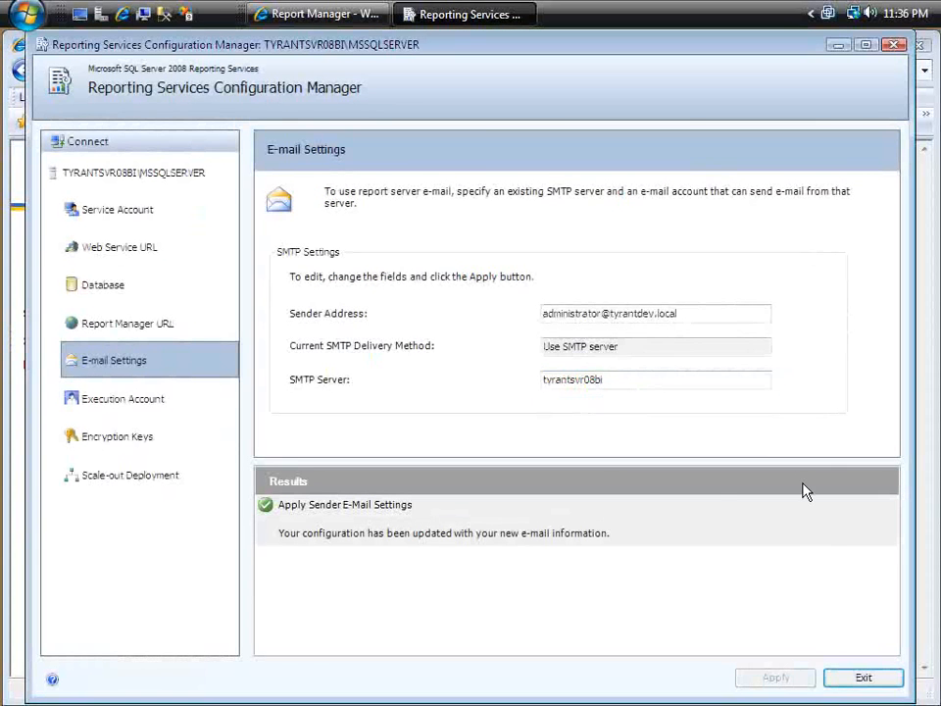
click(893, 46)
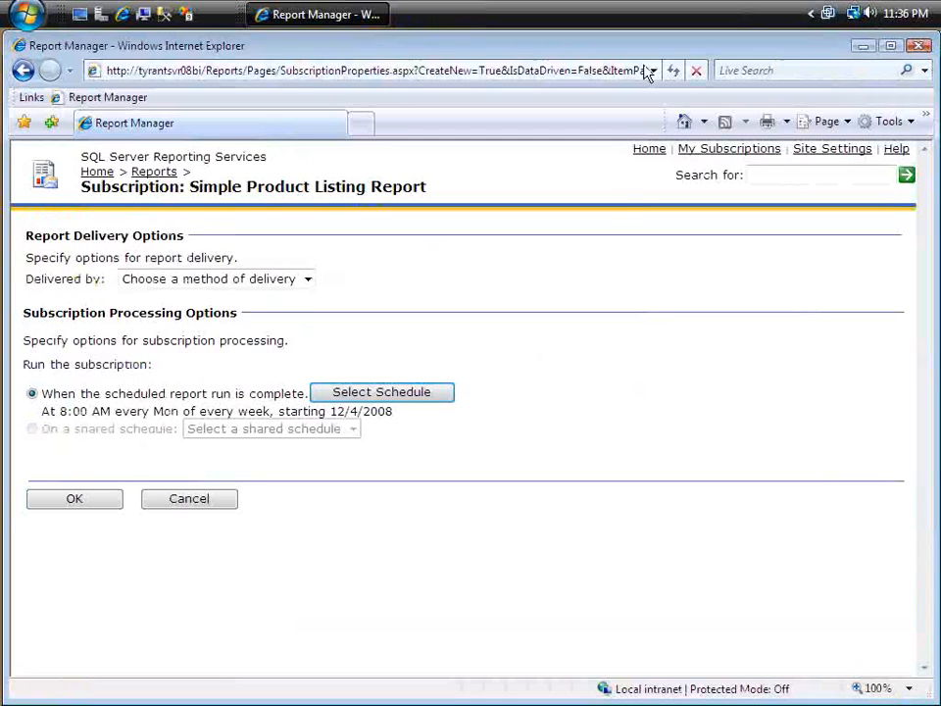
Step: Refresh the new subscription page in Report Manager and choose E-Mail as the delivery method
click(673, 72)
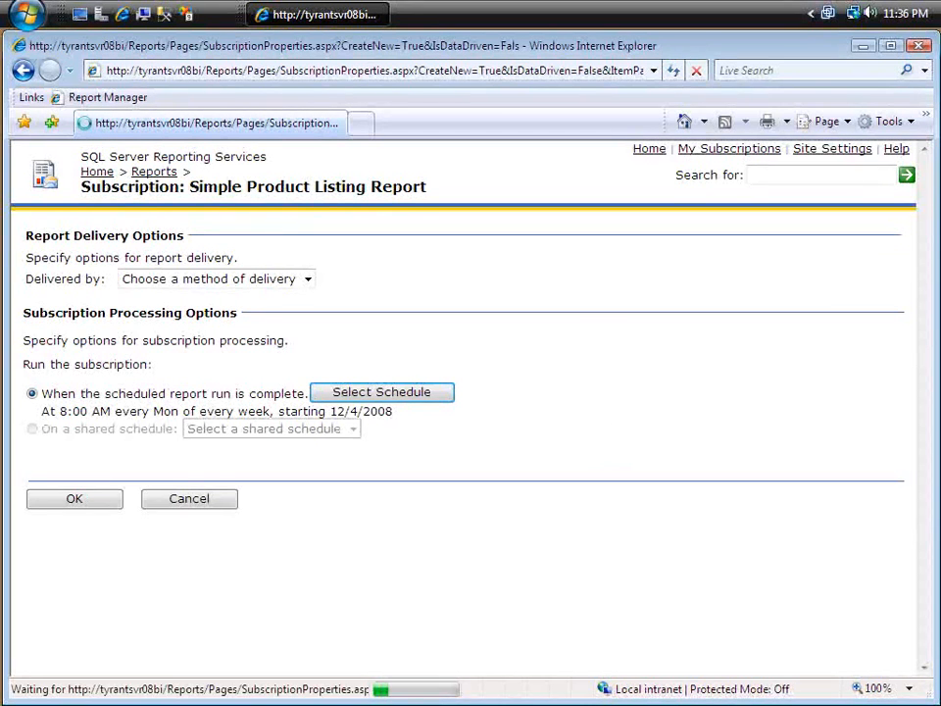
click(247, 279)
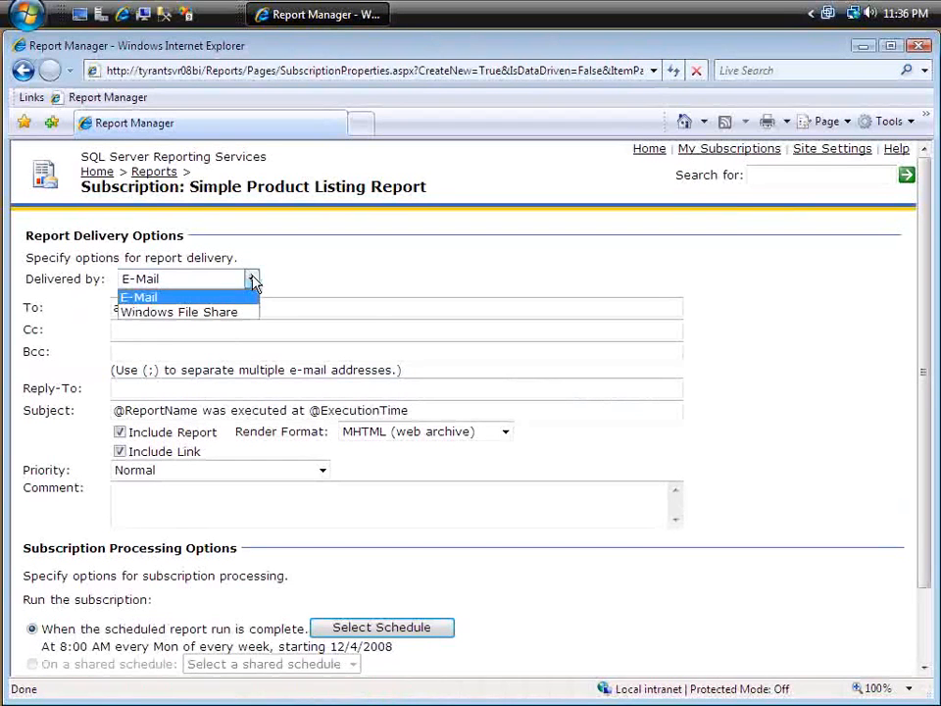
click(187, 299)
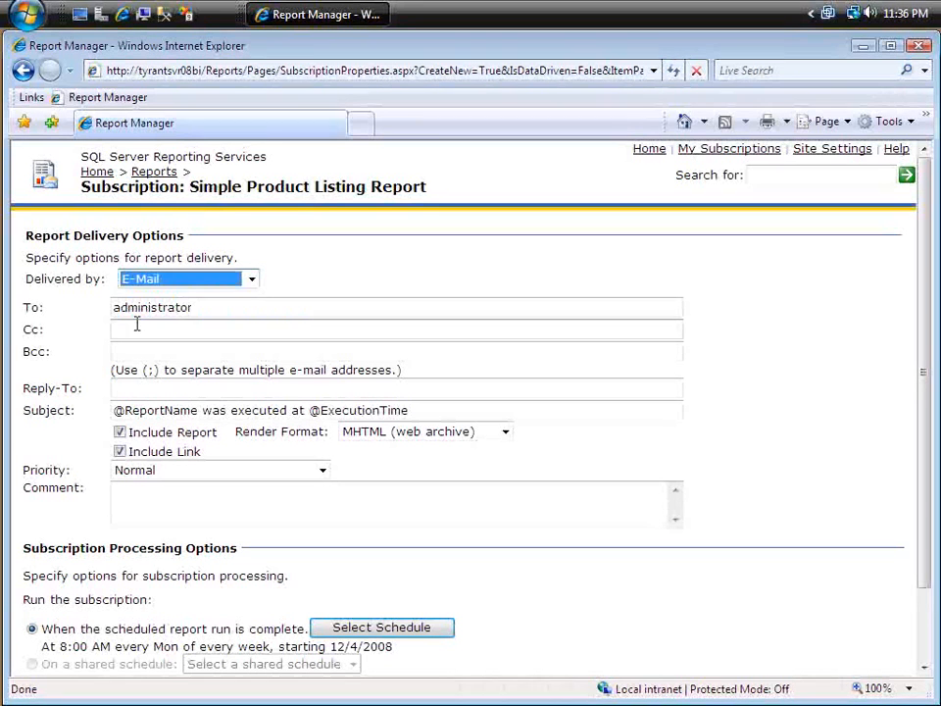
Step: Replace the subscription's default recipient with the domain user's e-mail address
click(186, 306)
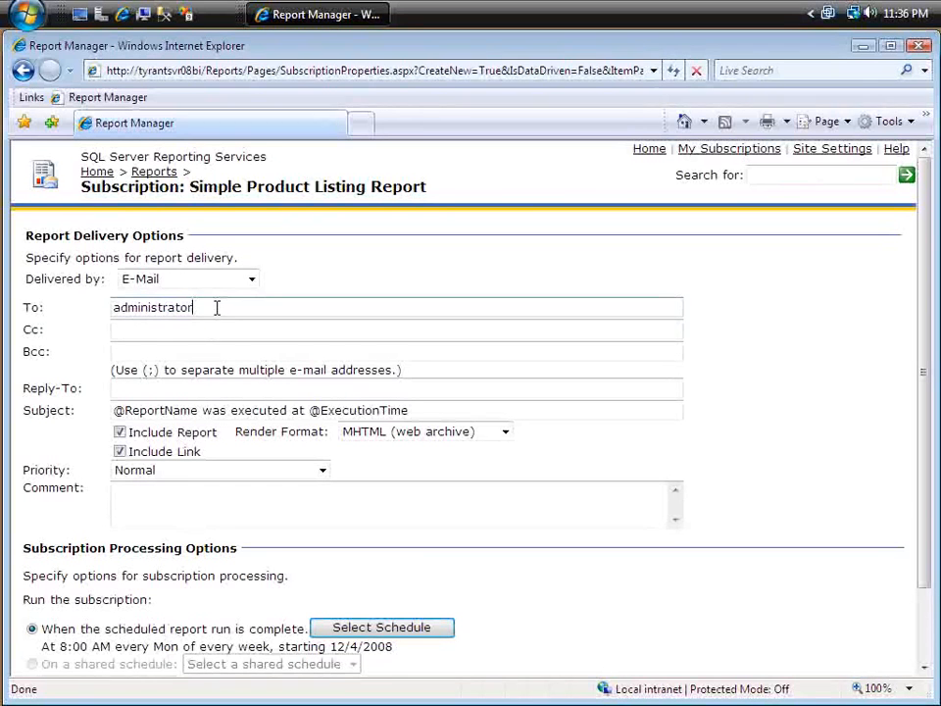
key(BackSpace)
key(BackSpace)
key(BackSpace)
key(BackSpace)
key(BackSpace)
key(BackSpace)
key(BackSpace)
key(BackSpace)
key(BackSpace)
key(BackSpace)
key(BackSpace)
key(BackSpace)
key(BackSpace)
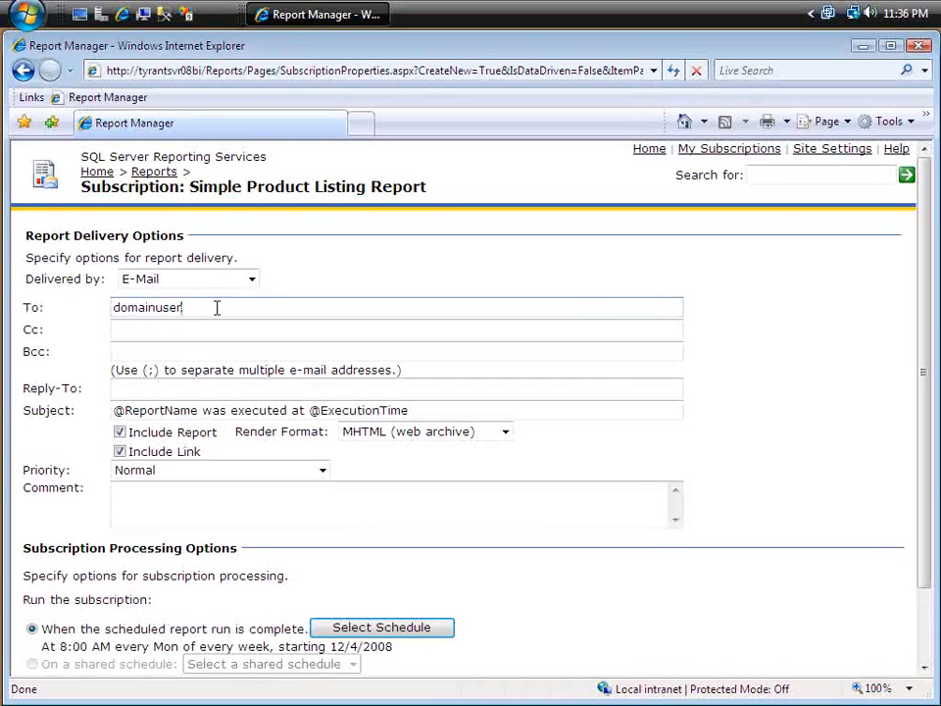
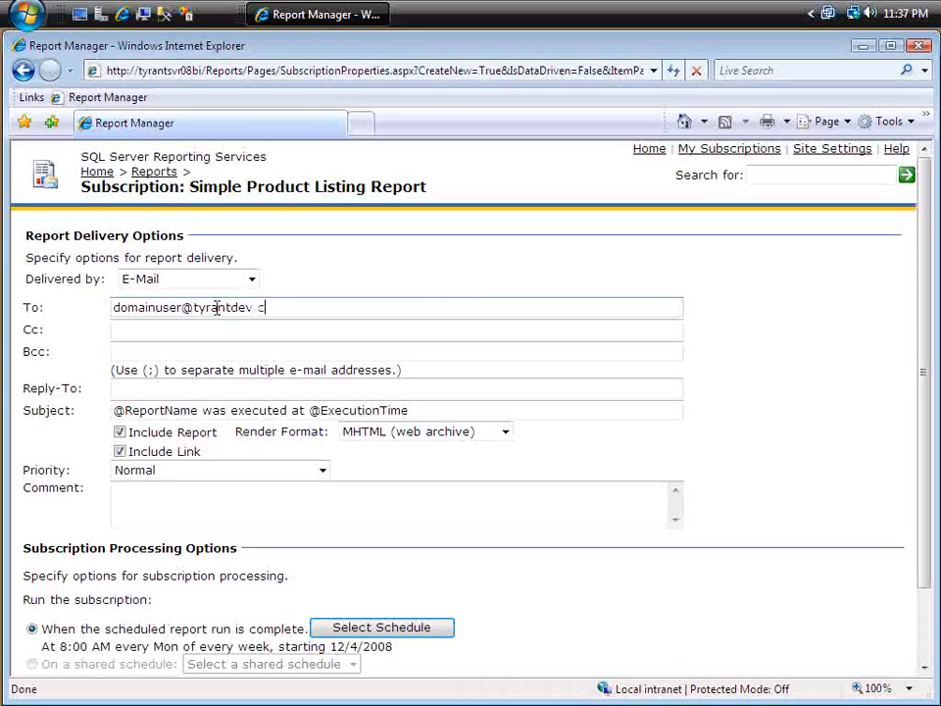
key(Tab)
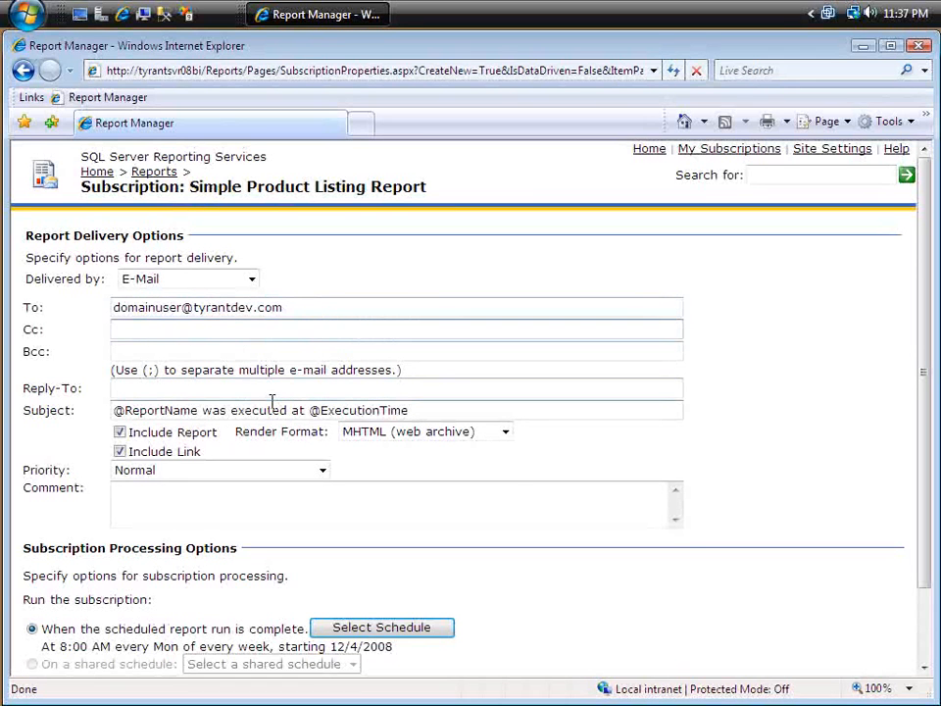
Step: Set the e-mail's render format to Acrobat (PDF) file and exclude the report link
click(472, 409)
drag(921, 392, 921, 404)
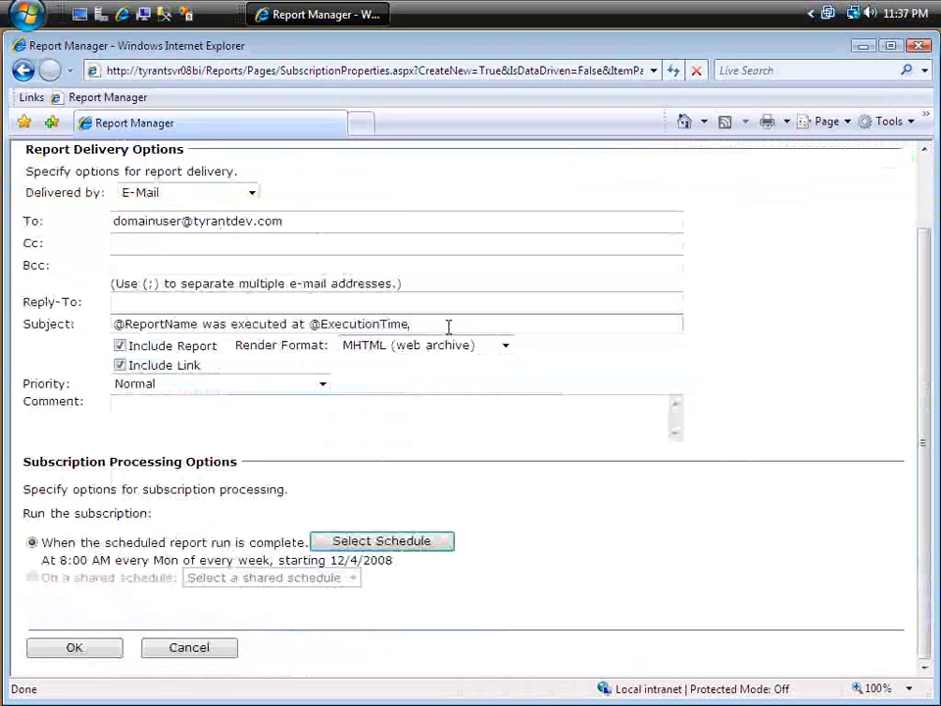
drag(407, 323, 310, 324)
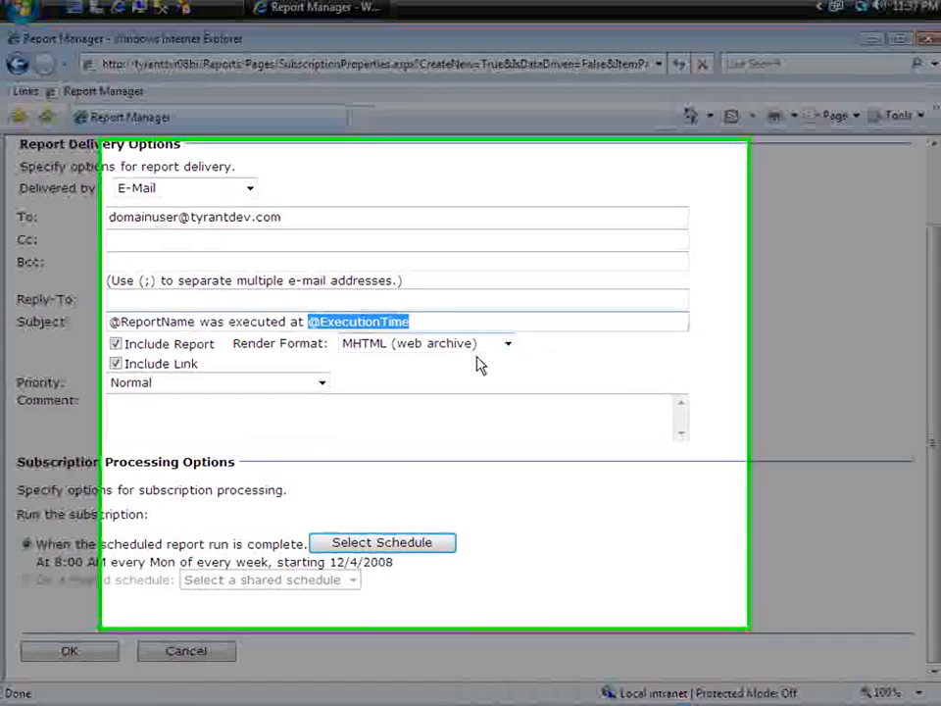
click(488, 348)
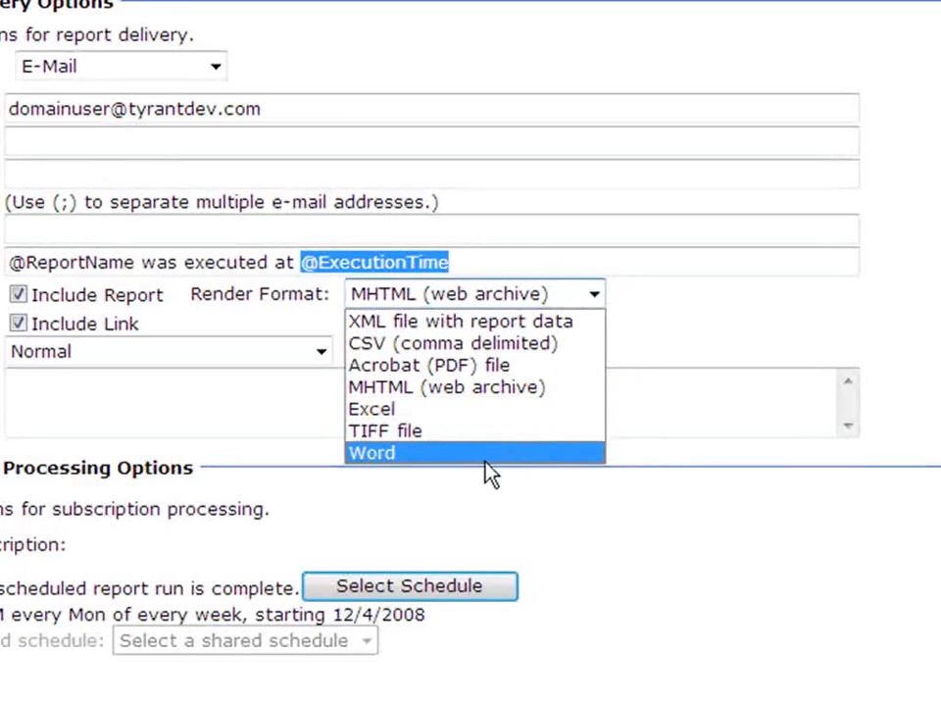
click(443, 371)
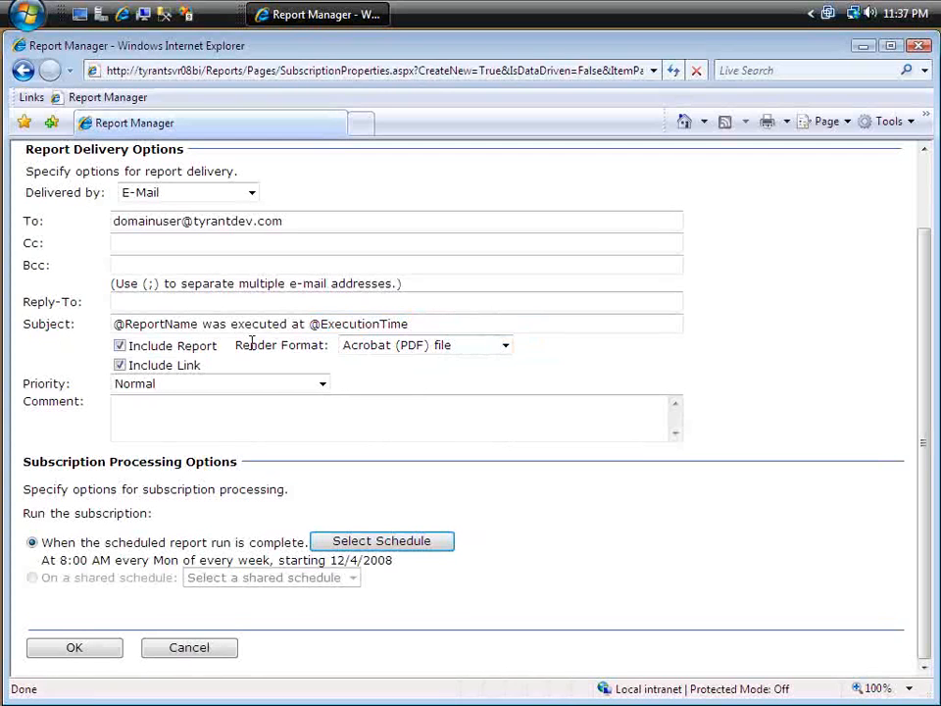
click(119, 365)
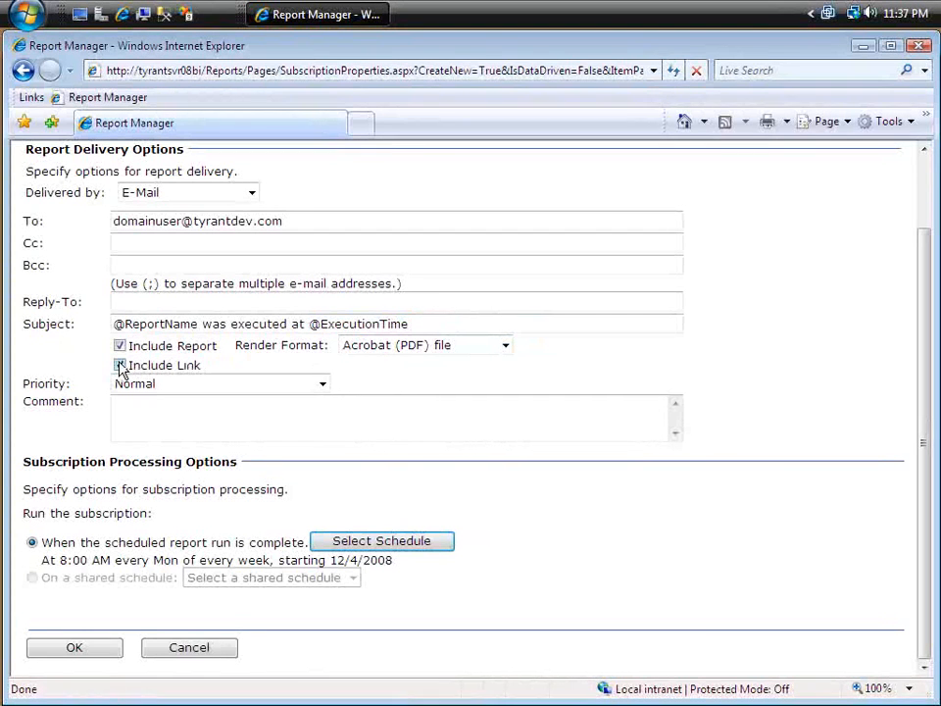
Step: Keep the priority at Normal and enter the comment "Today's listing of products"
click(321, 386)
click(323, 390)
click(310, 398)
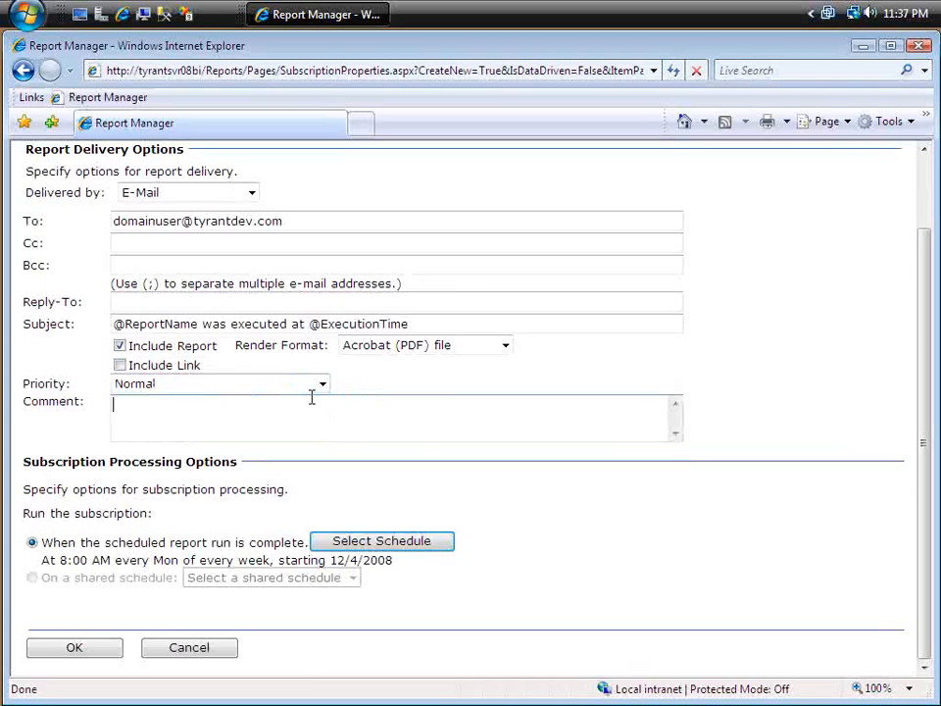
text(Toda)
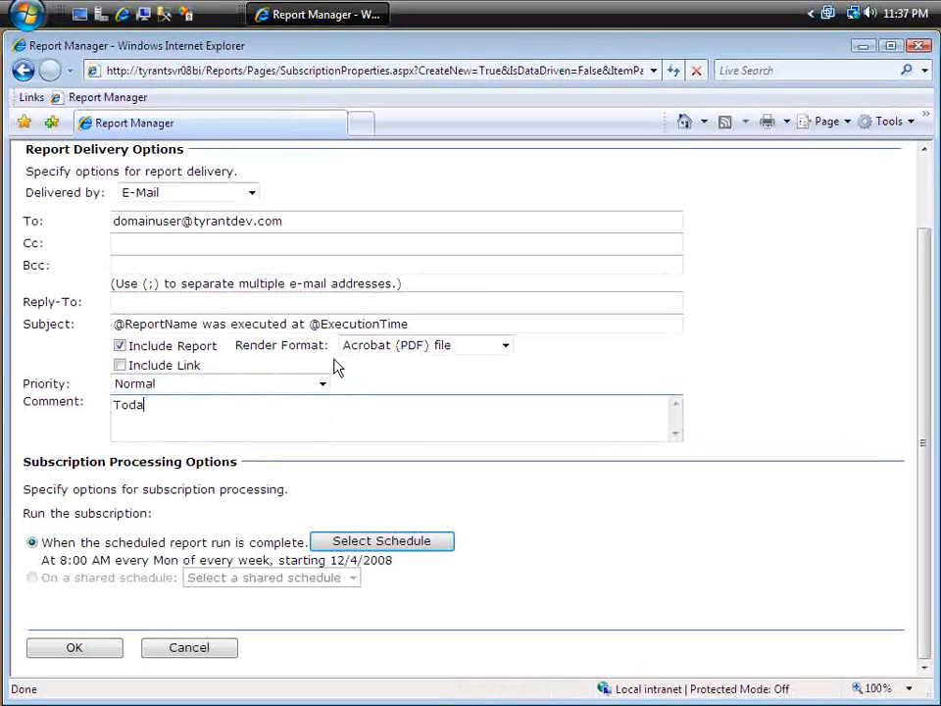
text(y's listing of products)
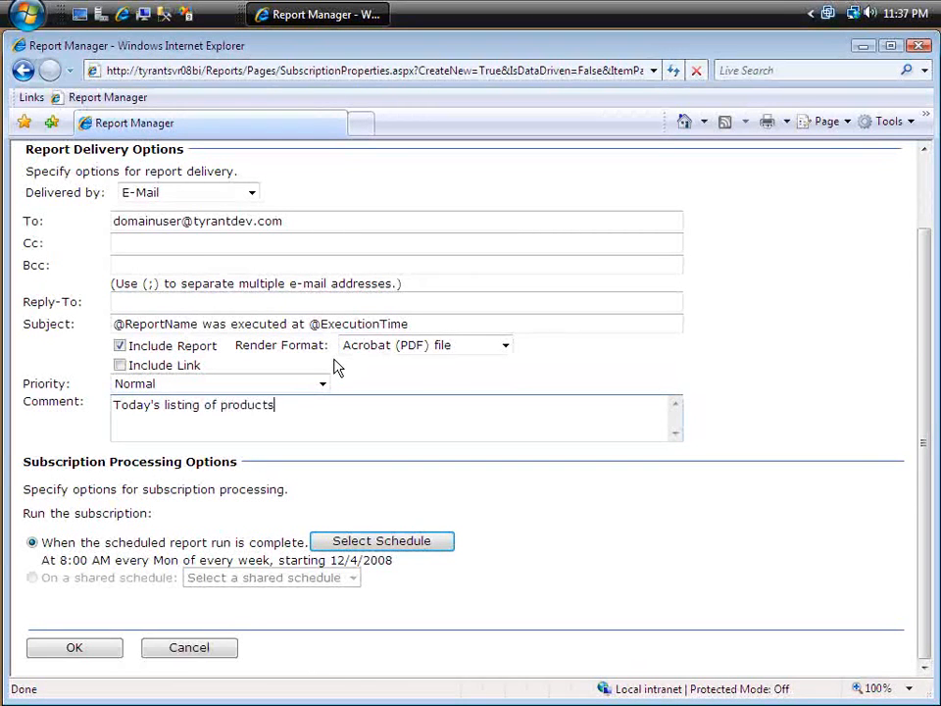
Step: Add Tuesday, Wednesday, Thursday and Friday to the daily delivery schedule, with no stop date, and save the e-mail subscription
click(399, 553)
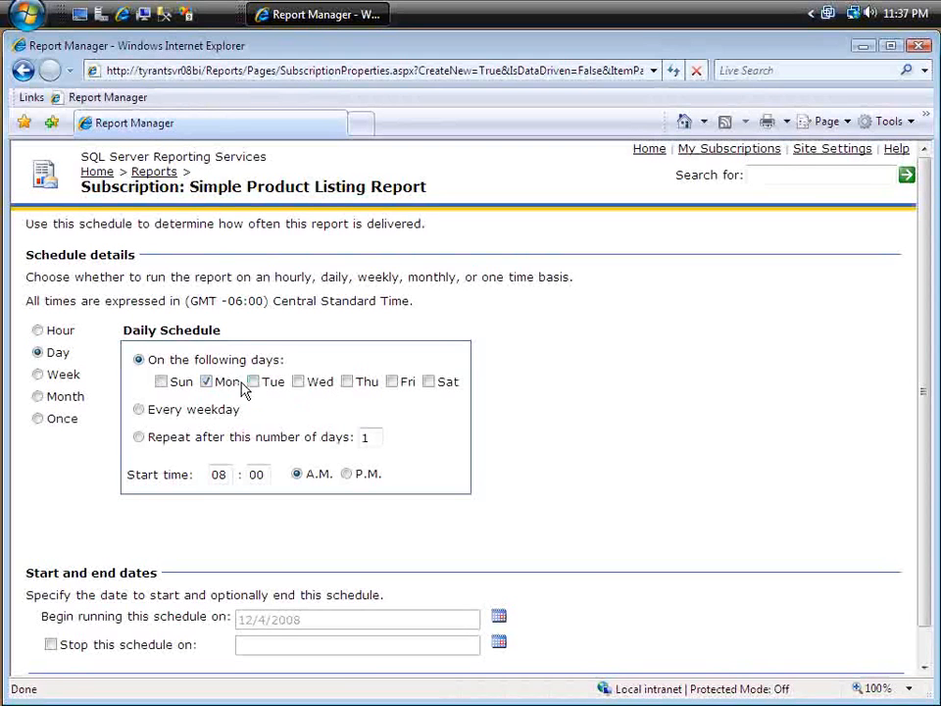
click(253, 381)
click(298, 381)
click(346, 381)
click(391, 381)
scroll(240, 469, down, 1)
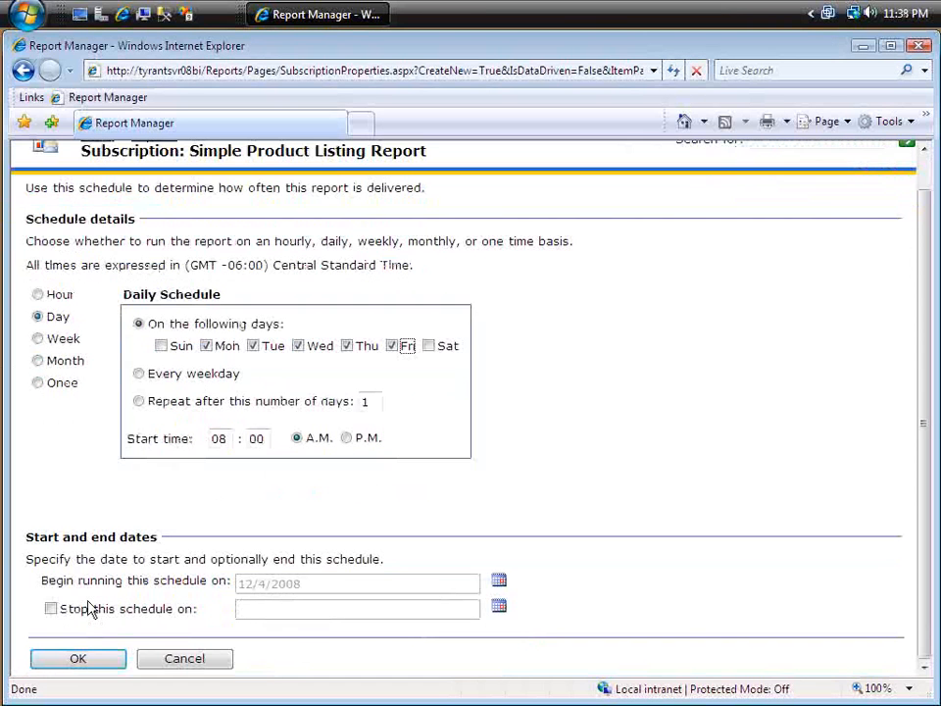
click(88, 608)
click(90, 612)
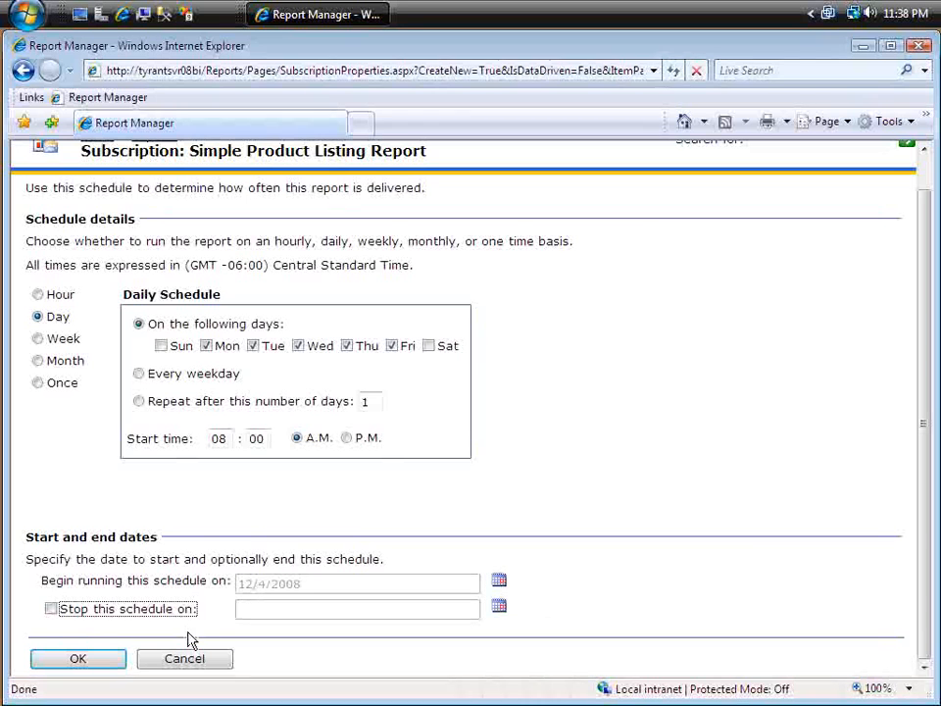
click(75, 659)
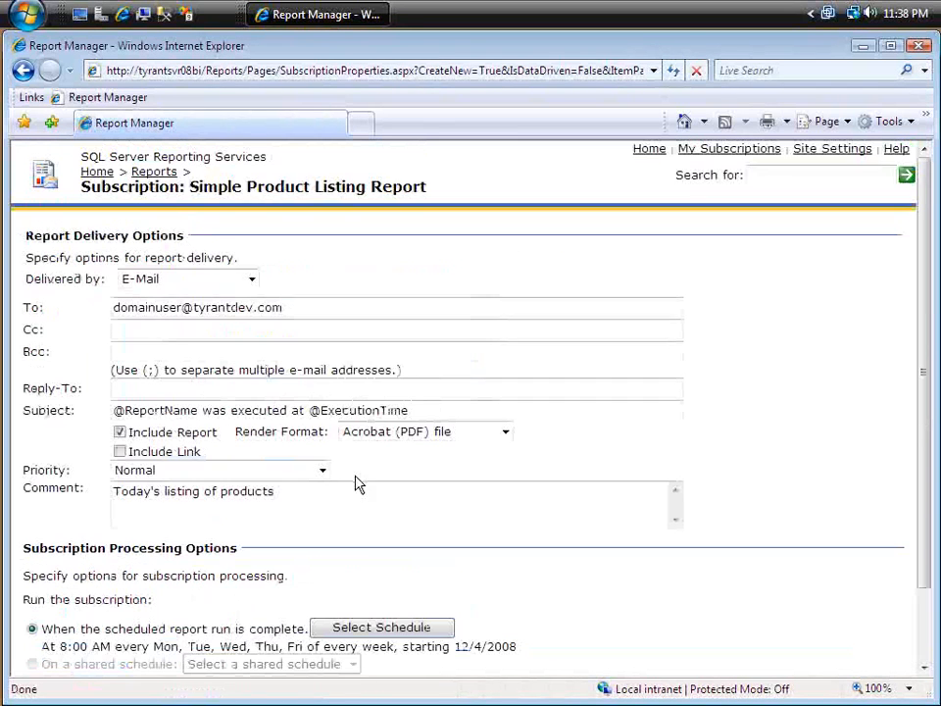
scroll(363, 487, down, 2)
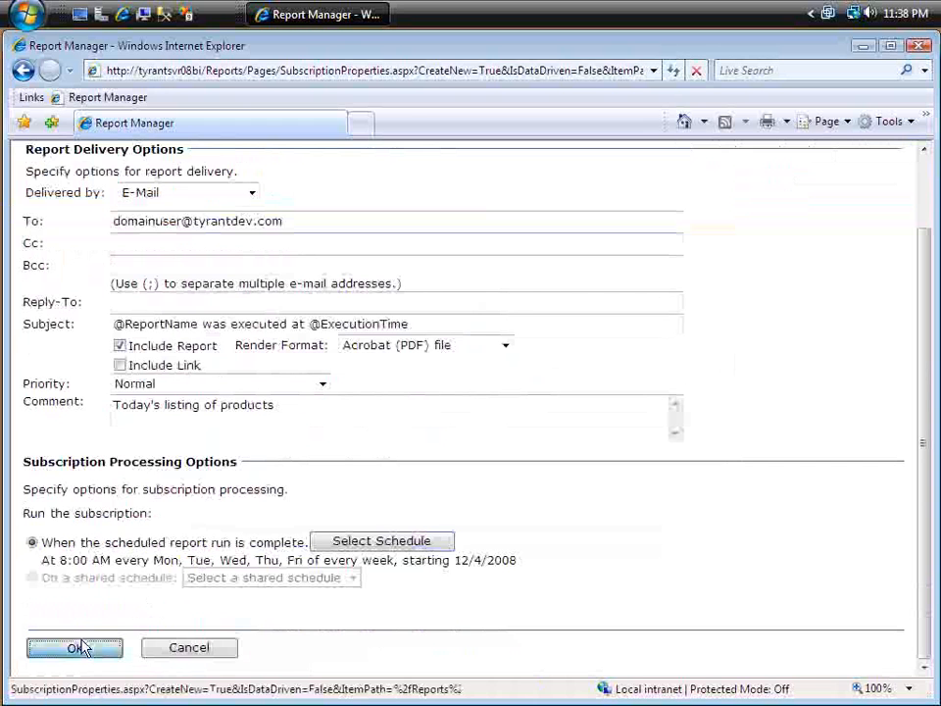
click(88, 659)
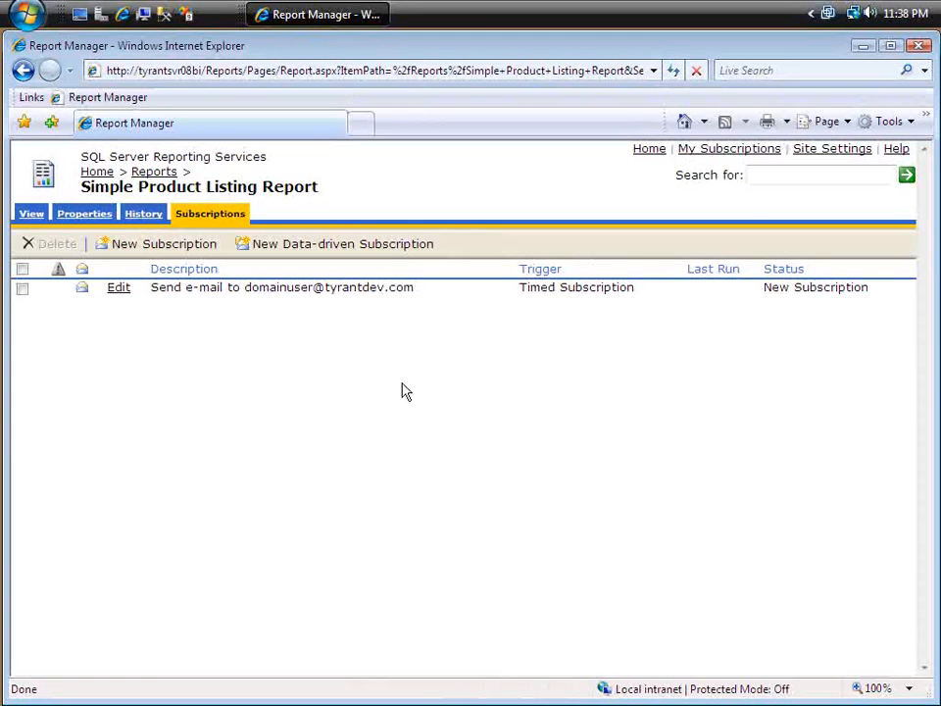
Step: Start another subscription for the Simple Product Listing Report with Windows File Share as the delivery method
click(160, 250)
click(196, 279)
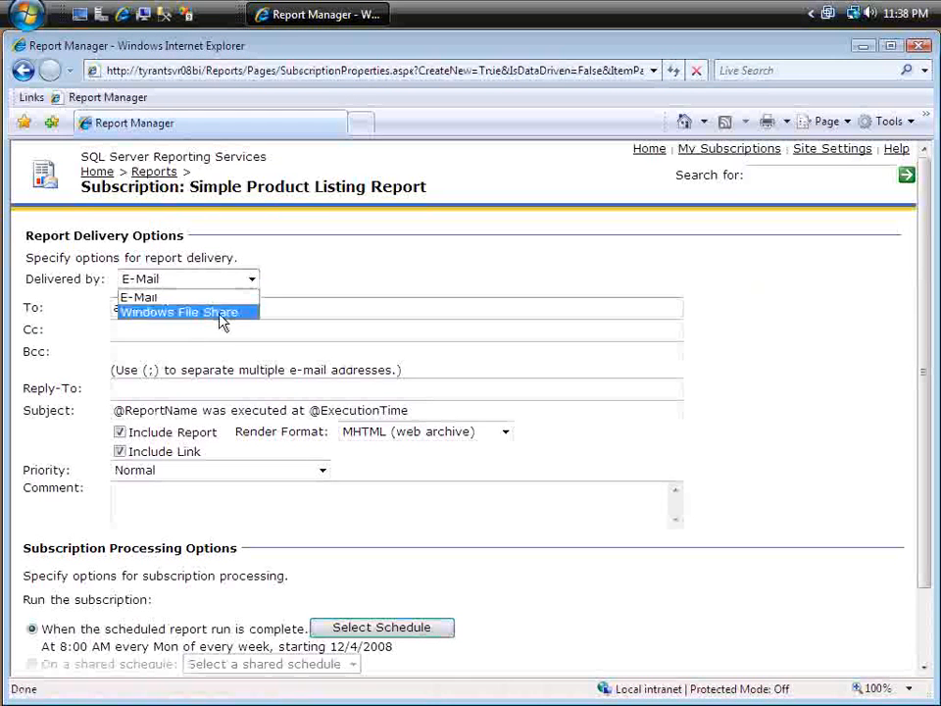
click(212, 311)
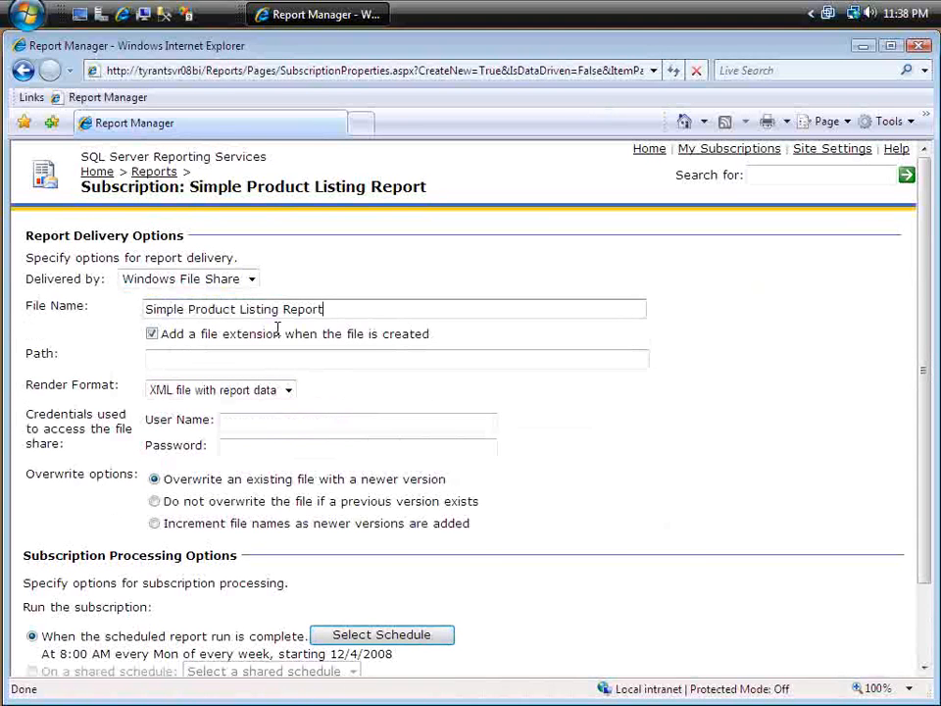
Step: Set the file share delivery's render format to Acrobat (PDF) file
click(325, 359)
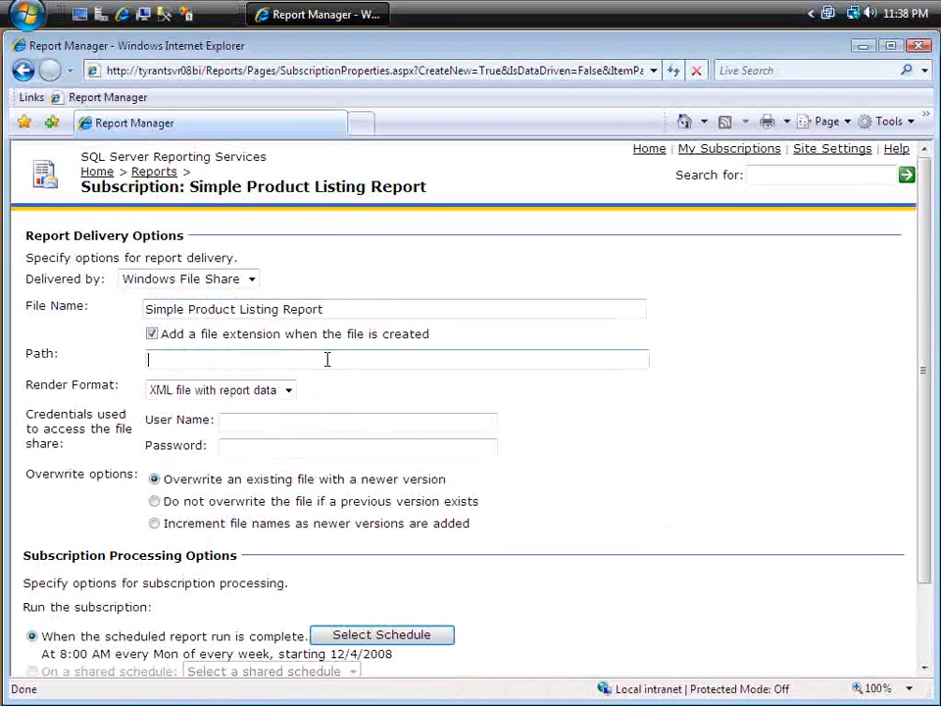
click(250, 390)
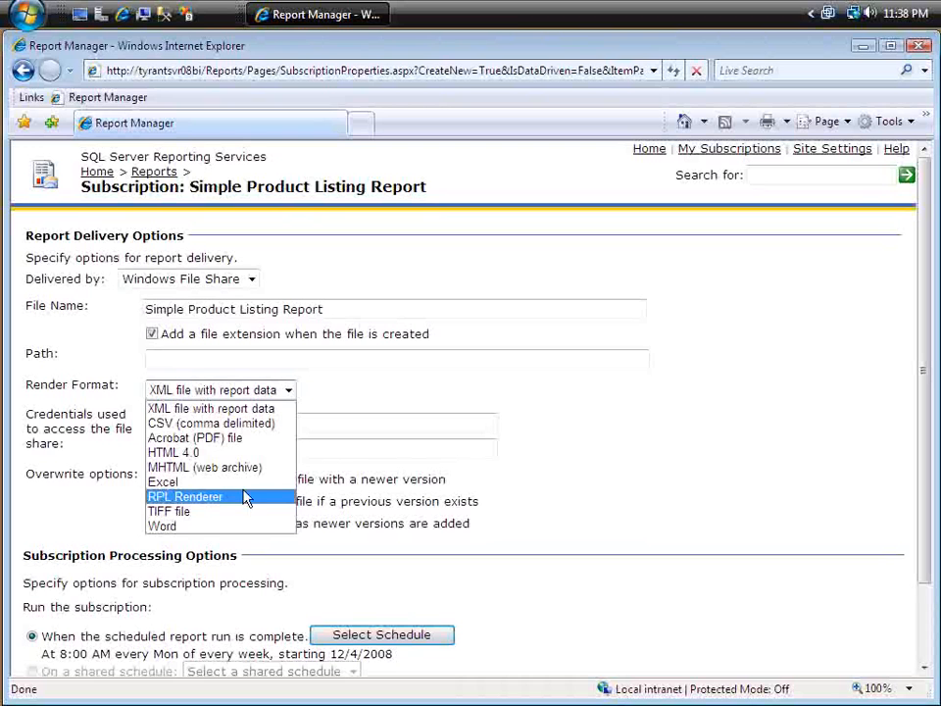
click(302, 422)
click(284, 391)
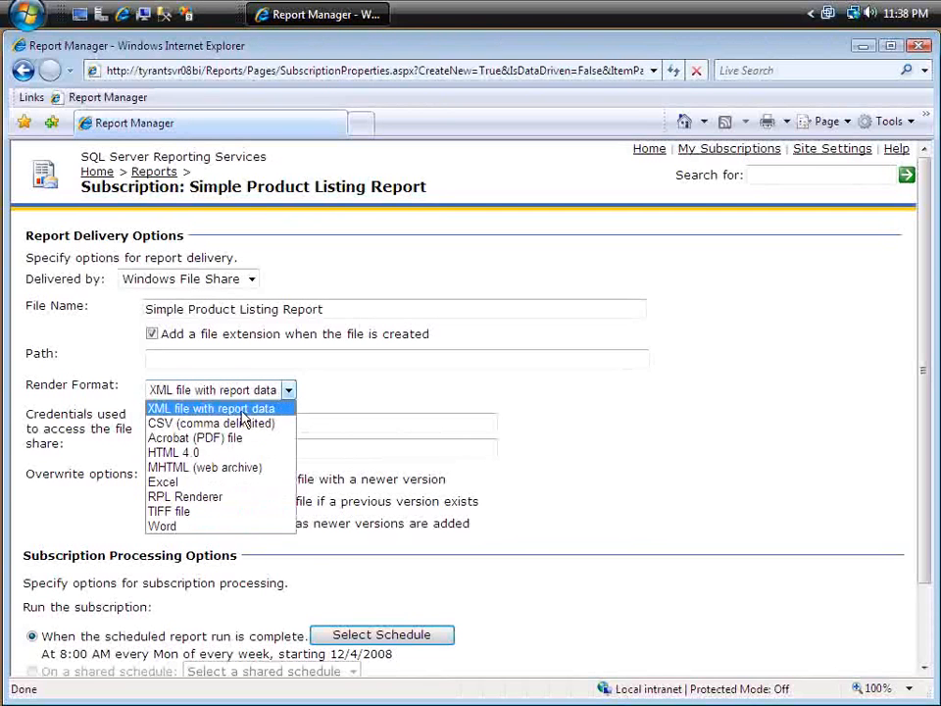
click(196, 438)
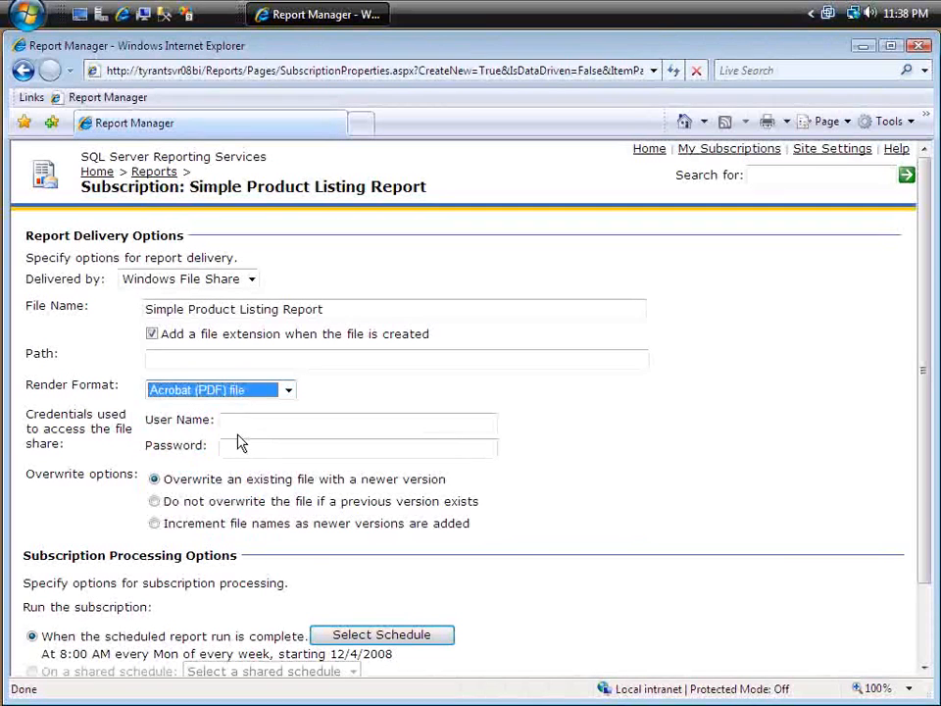
Step: Enter the domain administrator's user name and the account password as the credentials for accessing the file share
click(236, 425)
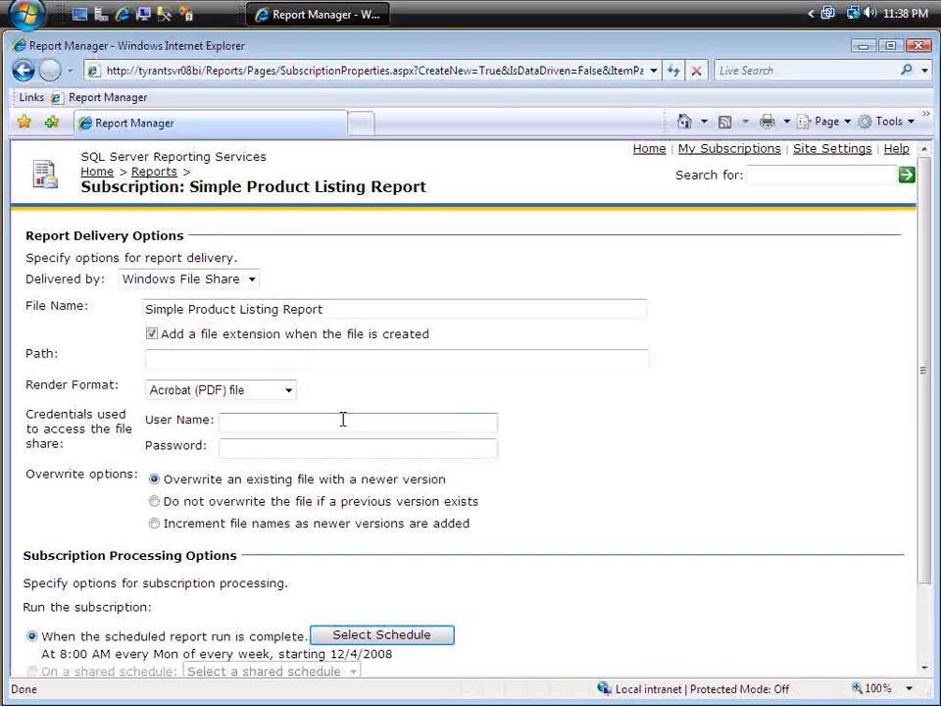
text(tyr)
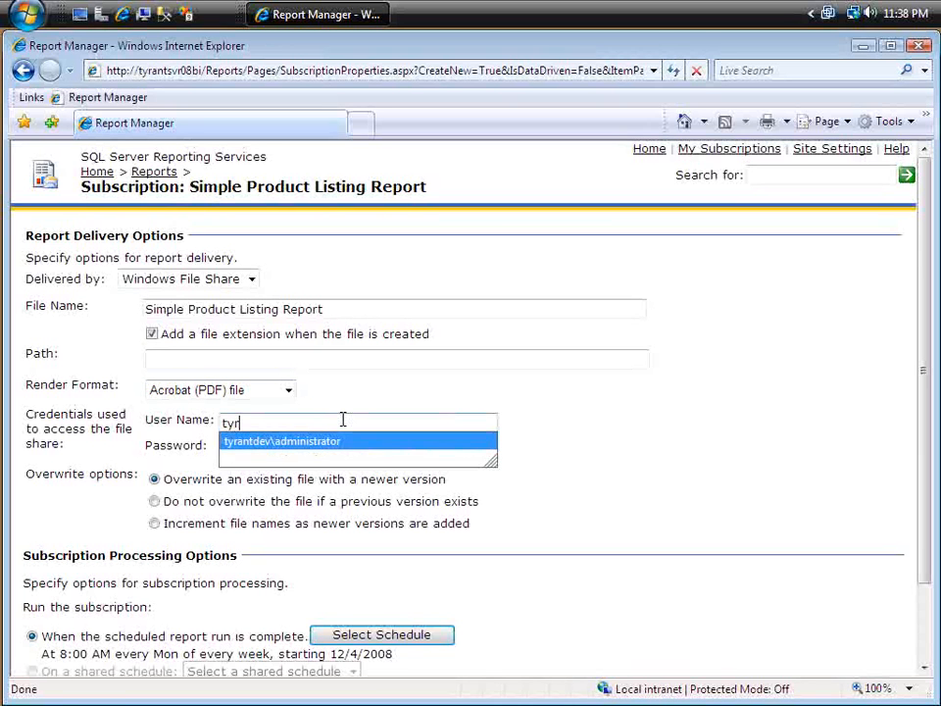
click(349, 442)
click(350, 443)
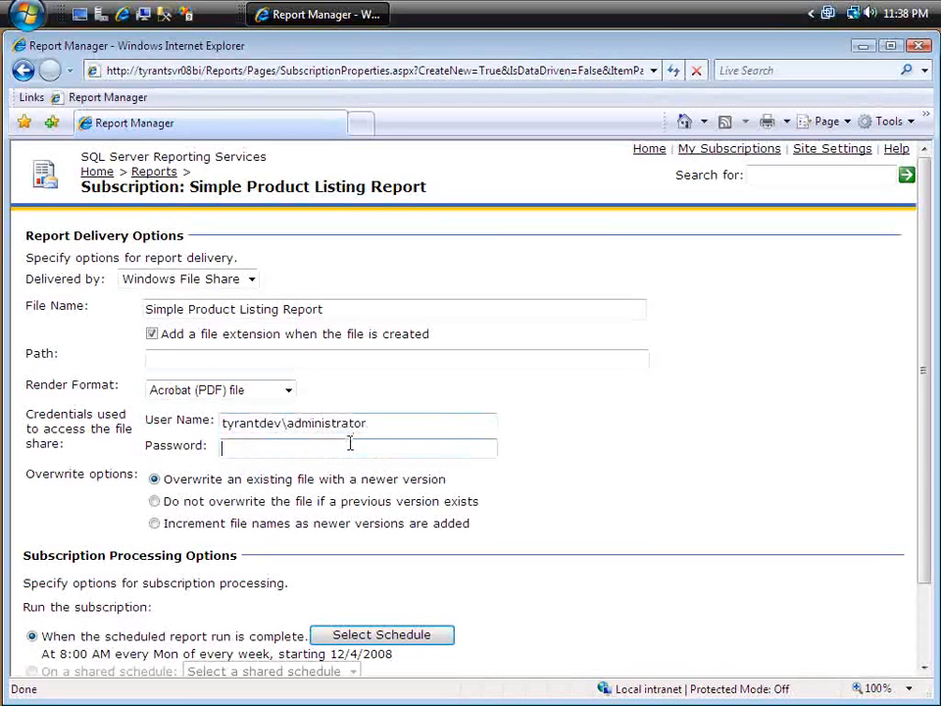
text(•••)
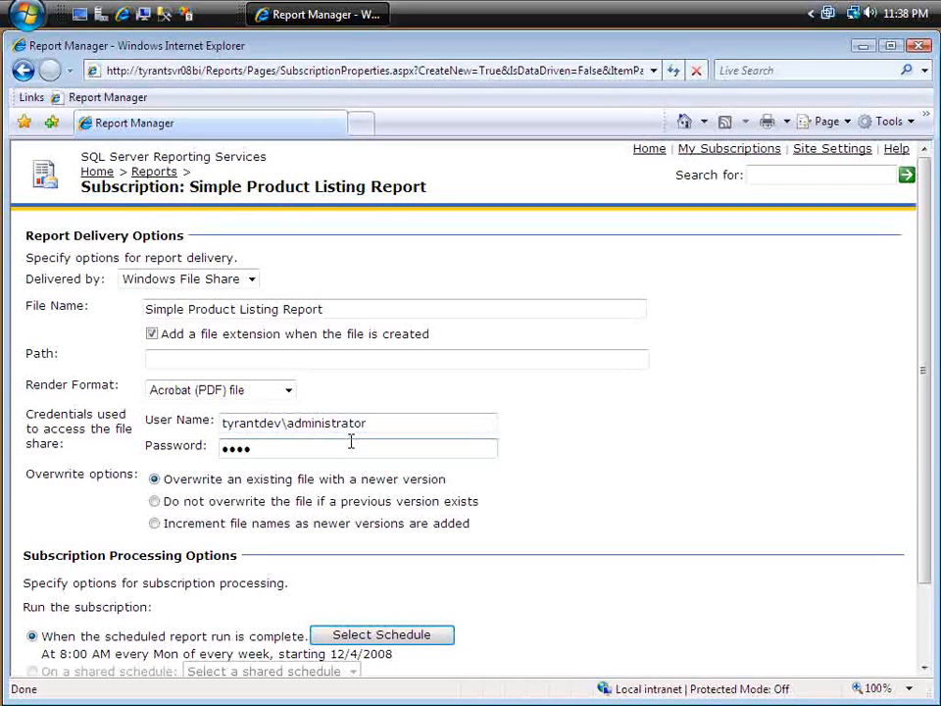
text(•••••••)
key(Tab)
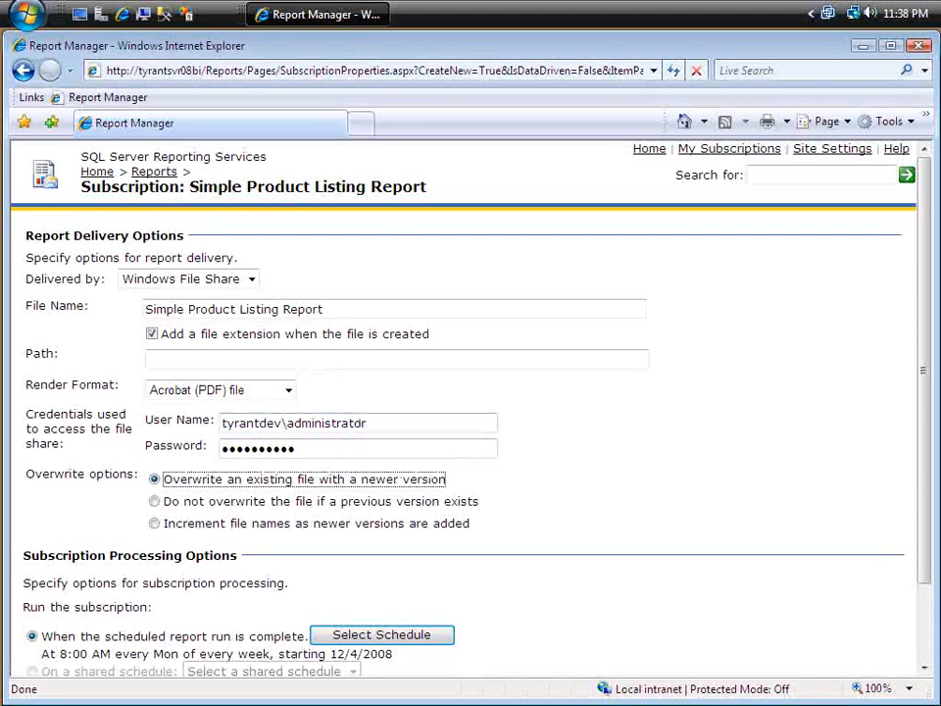
Step: Switch to Windows Explorer and look up the path of the _Reports folder on Local Disk (C:)
click(288, 355)
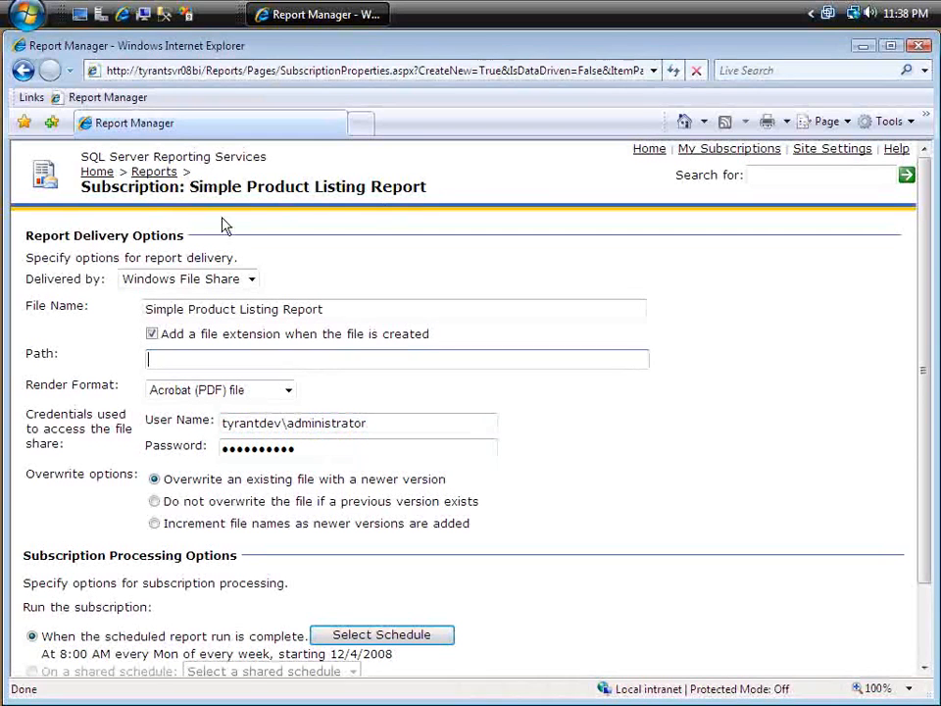
click(144, 14)
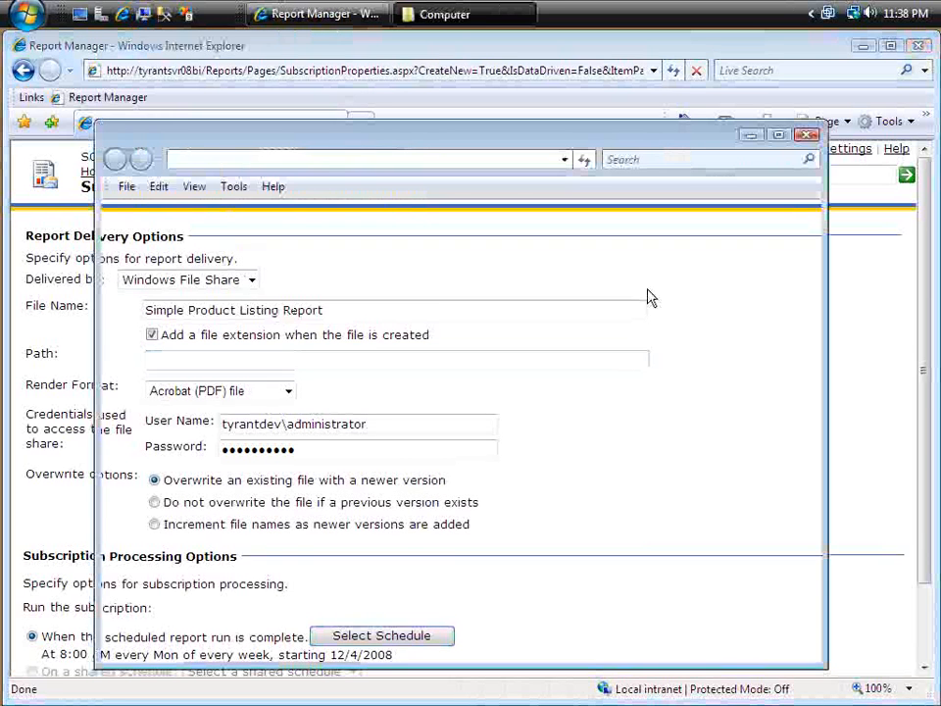
double_click(305, 280)
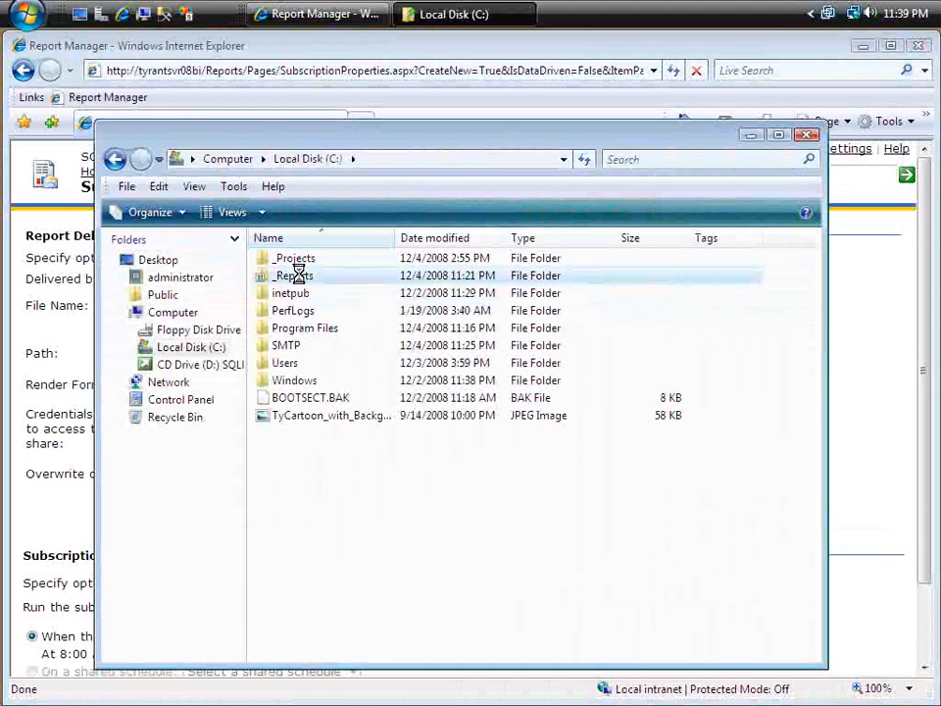
double_click(297, 276)
click(427, 158)
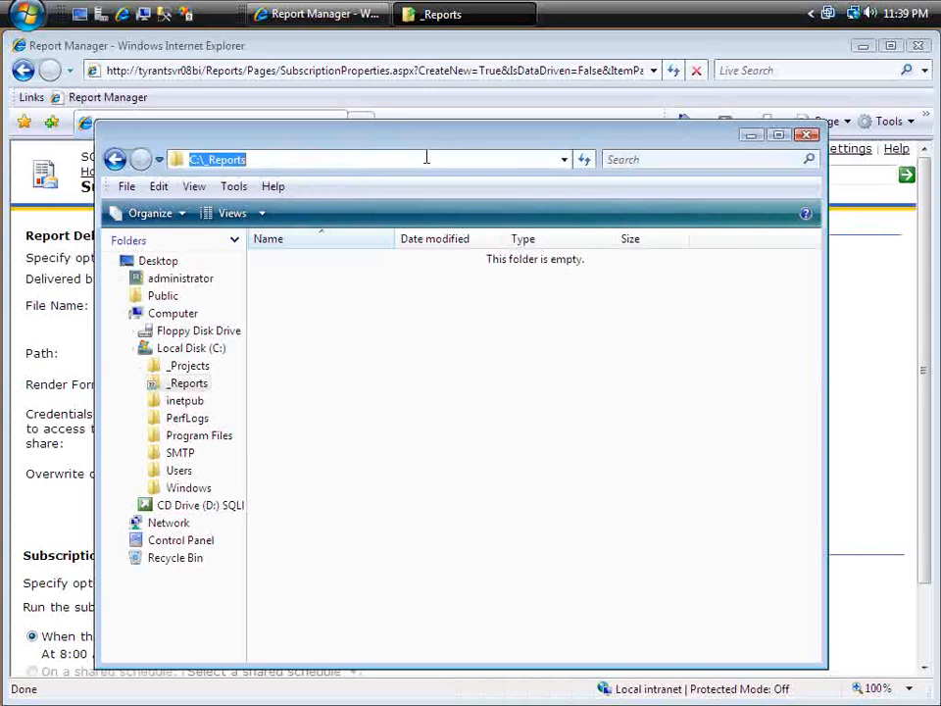
Step: Return to the subscription in Report Manager and set the file share path to \\tyrantsvr08bi\_reports
click(637, 60)
click(304, 359)
text(\\)
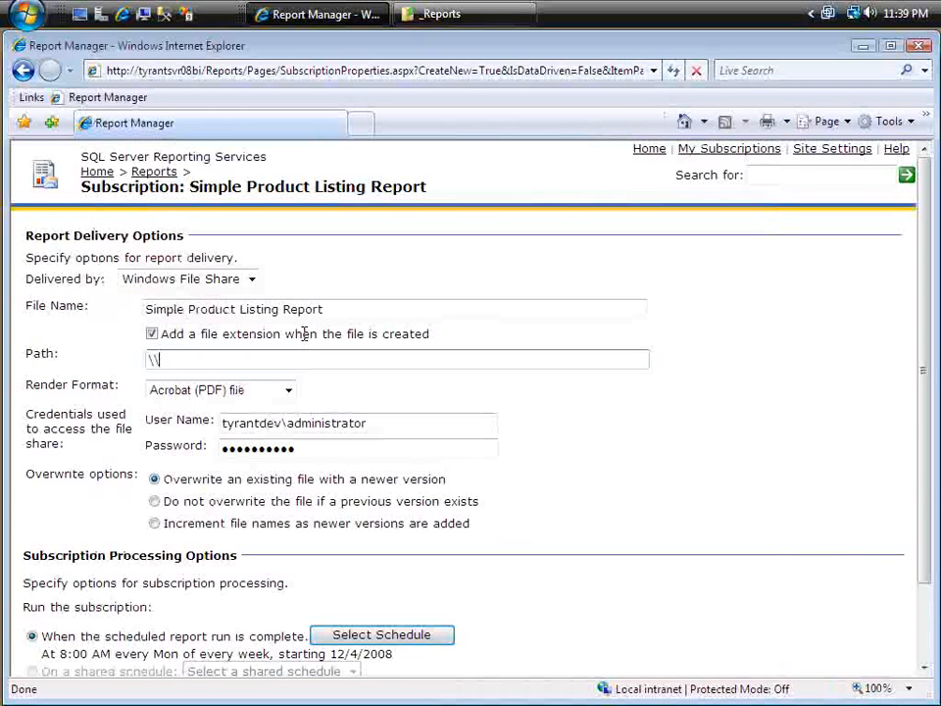
text(tyra)
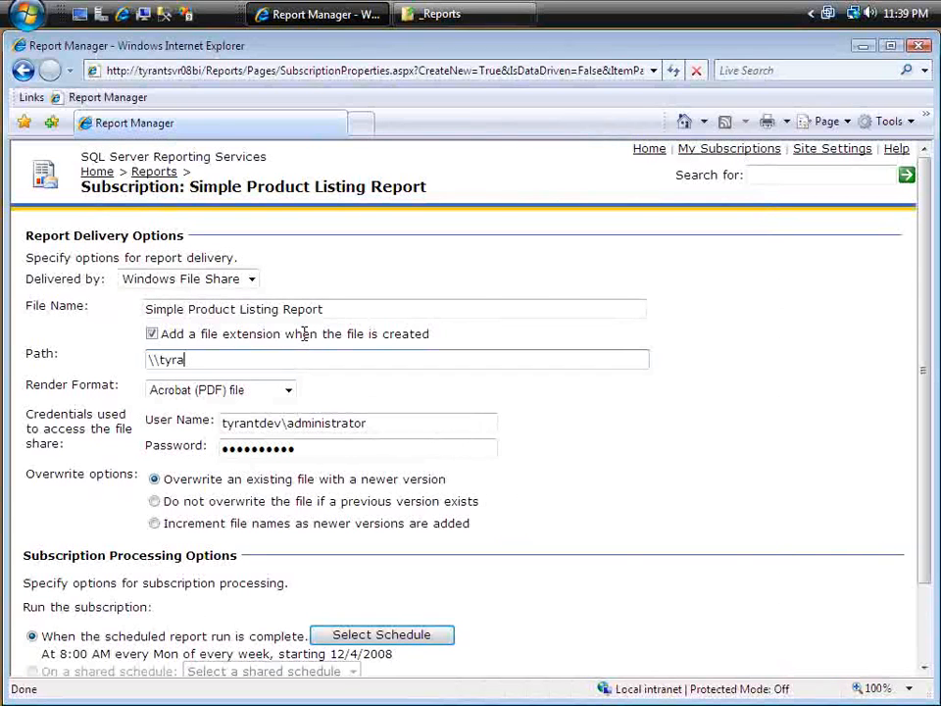
text(ntsvr08bi\_reports)
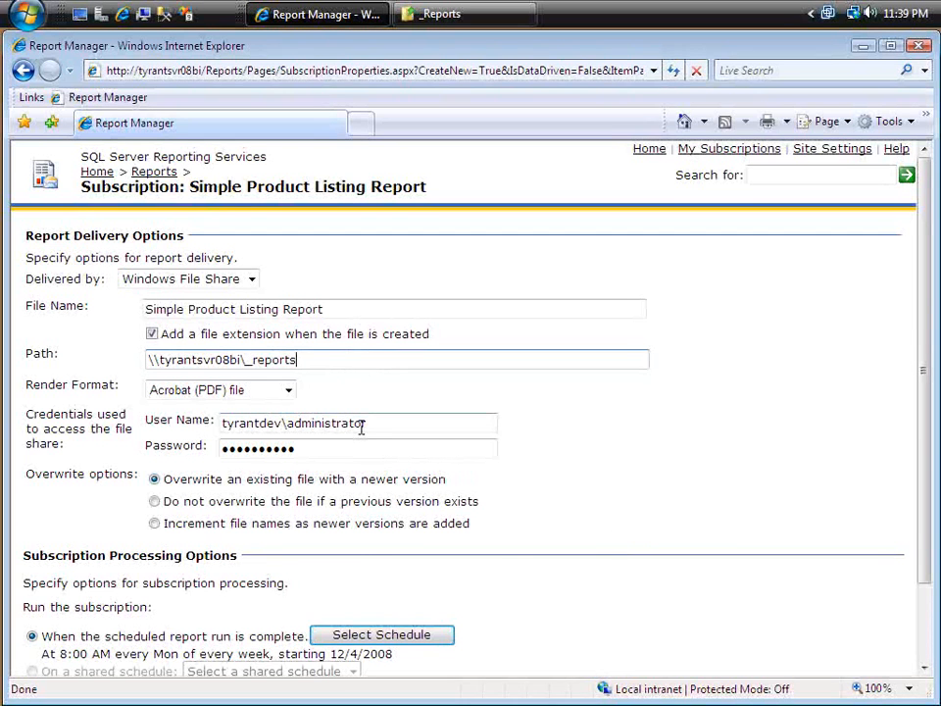
Step: Set the overwrite option to increment file names as newer versions are added
scroll(620, 531, down, 3)
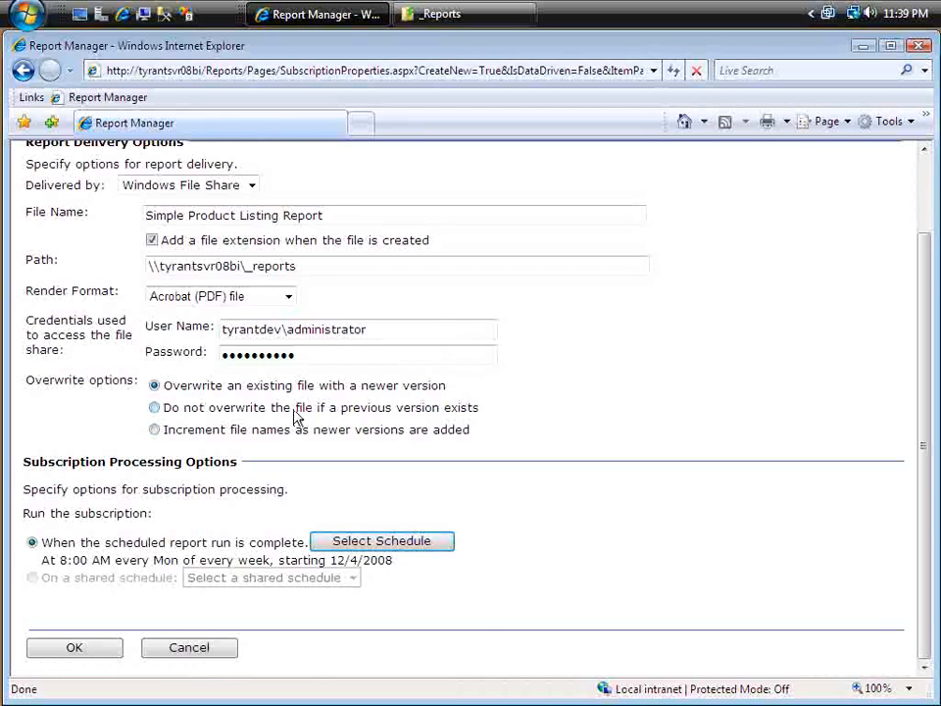
drag(253, 408, 215, 422)
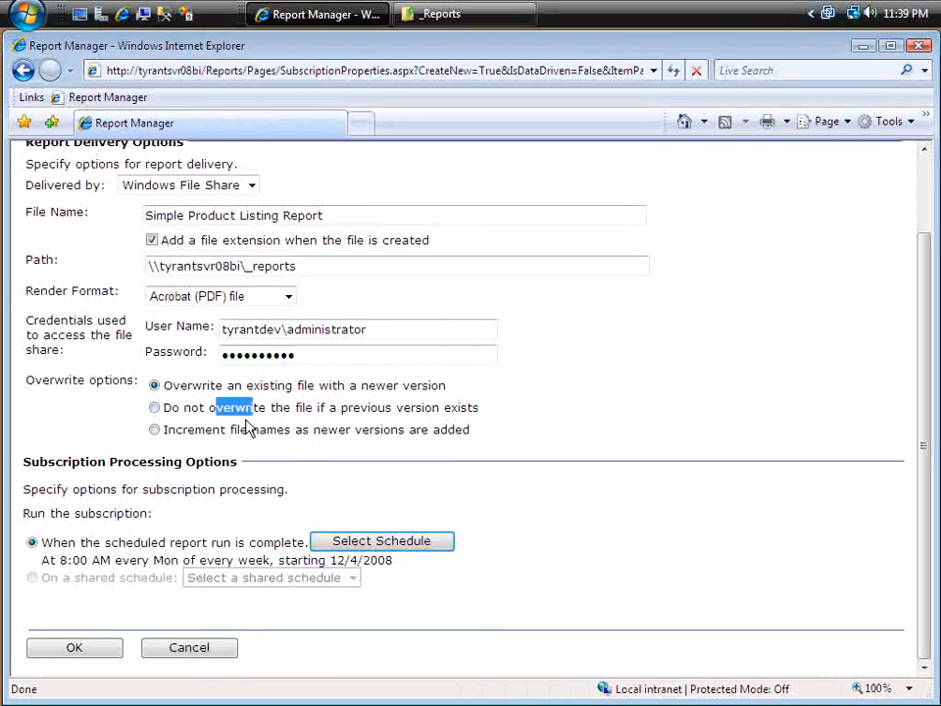
click(220, 409)
click(256, 432)
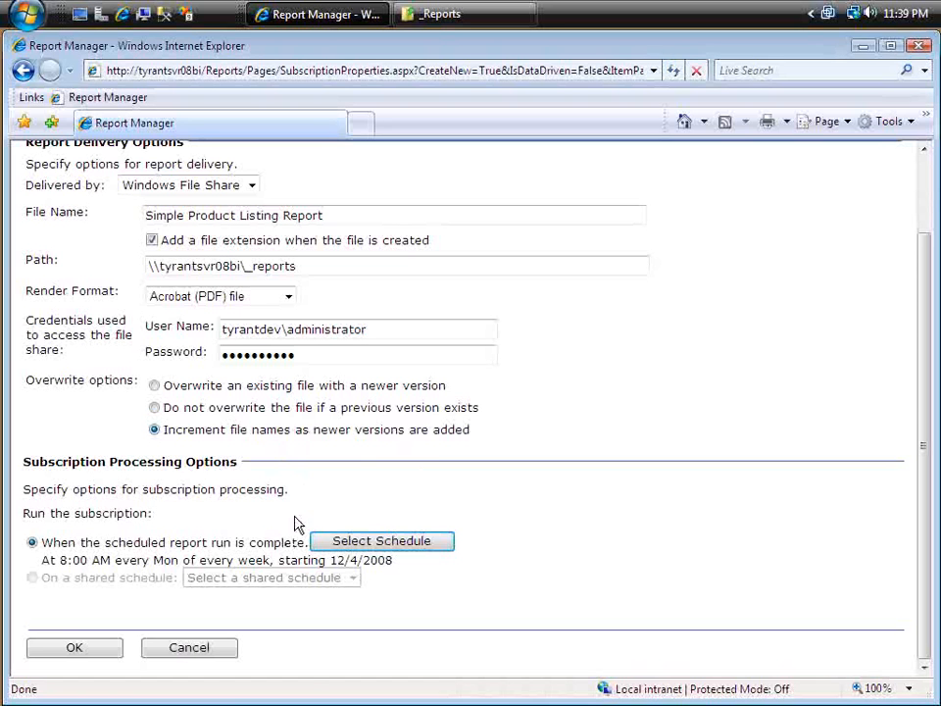
Step: Open the file share subscription's schedule and accept the daily run on Monday at 8:00 A.M. with no stop date
click(373, 545)
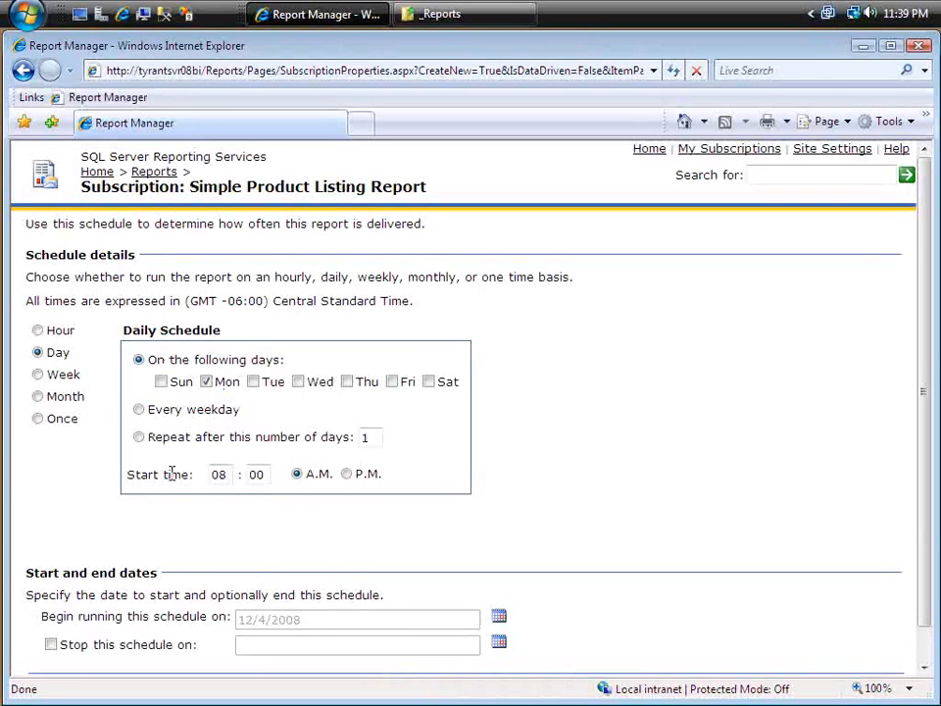
scroll(109, 651, down, 1)
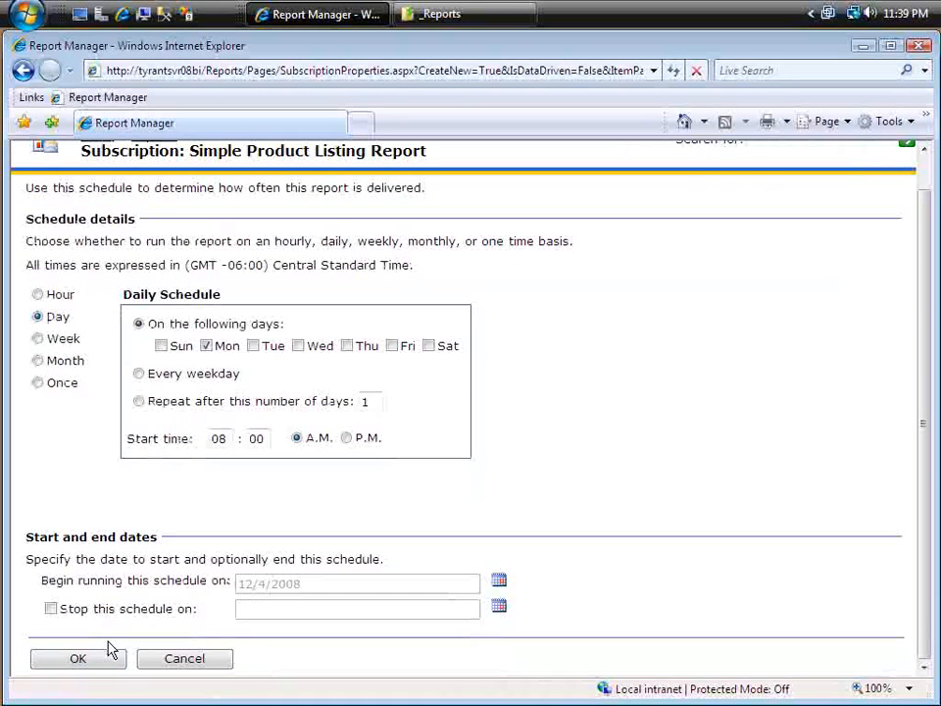
click(109, 653)
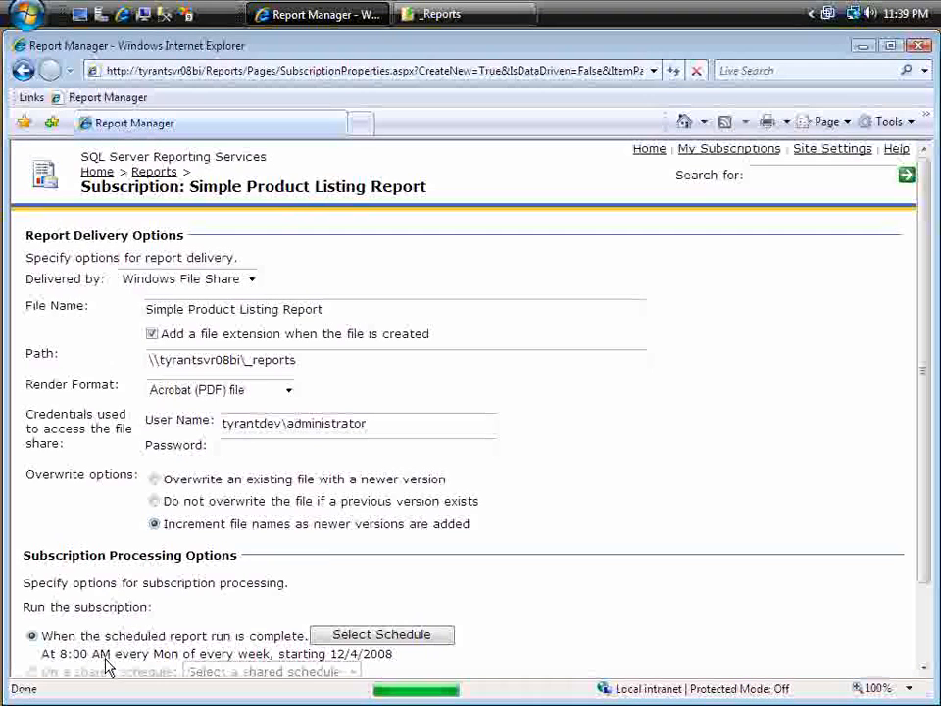
Step: Re-enter the account password for the file share credentials and save the file share subscription
scroll(316, 437, down, 2)
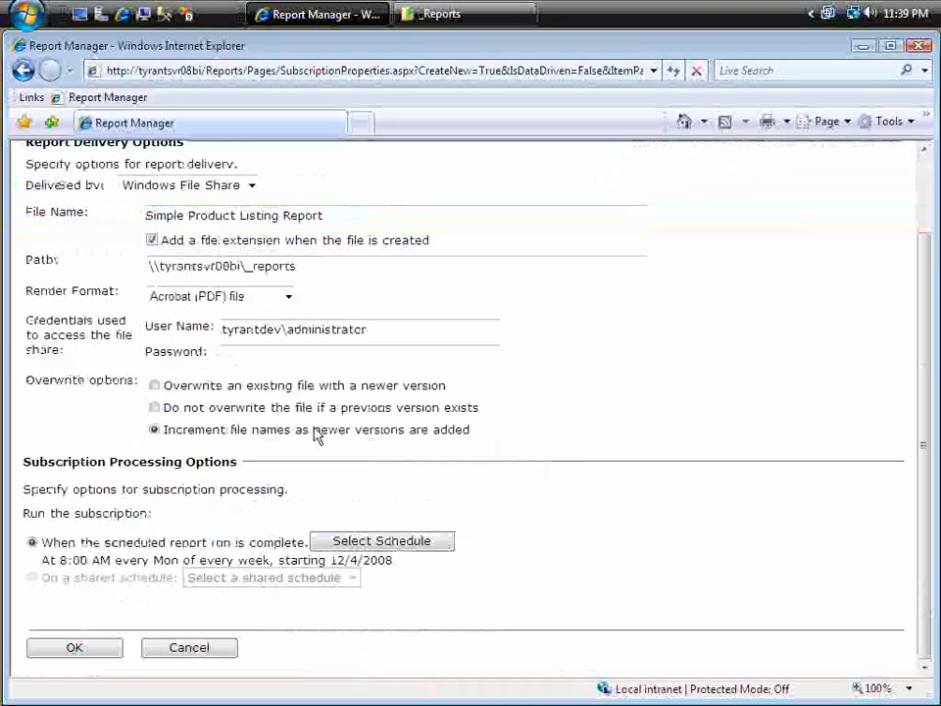
click(266, 351)
text(*****)
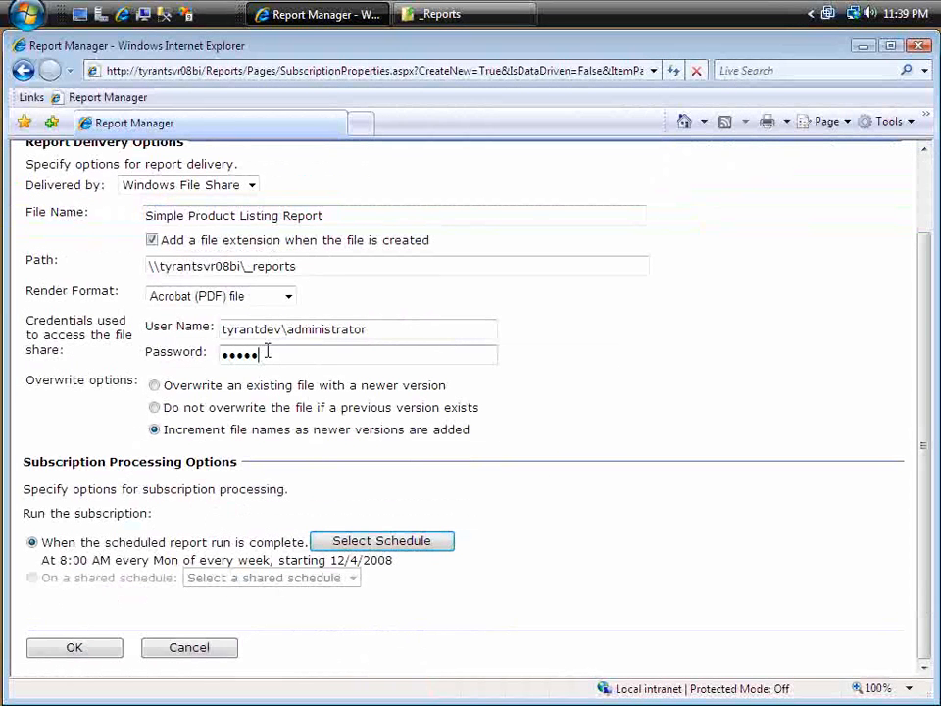
text(*****)
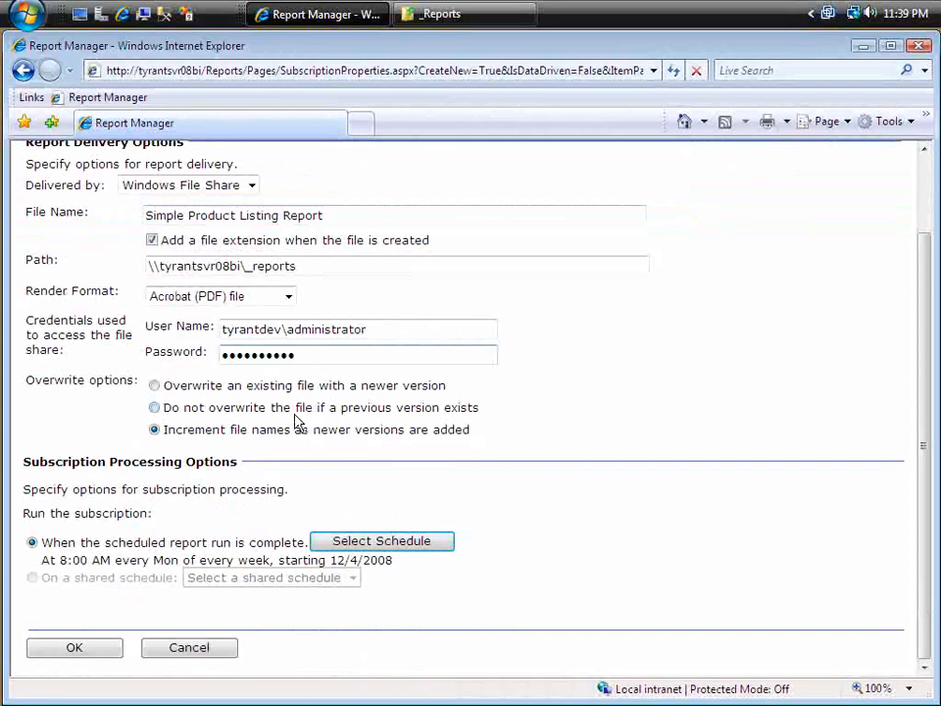
click(110, 653)
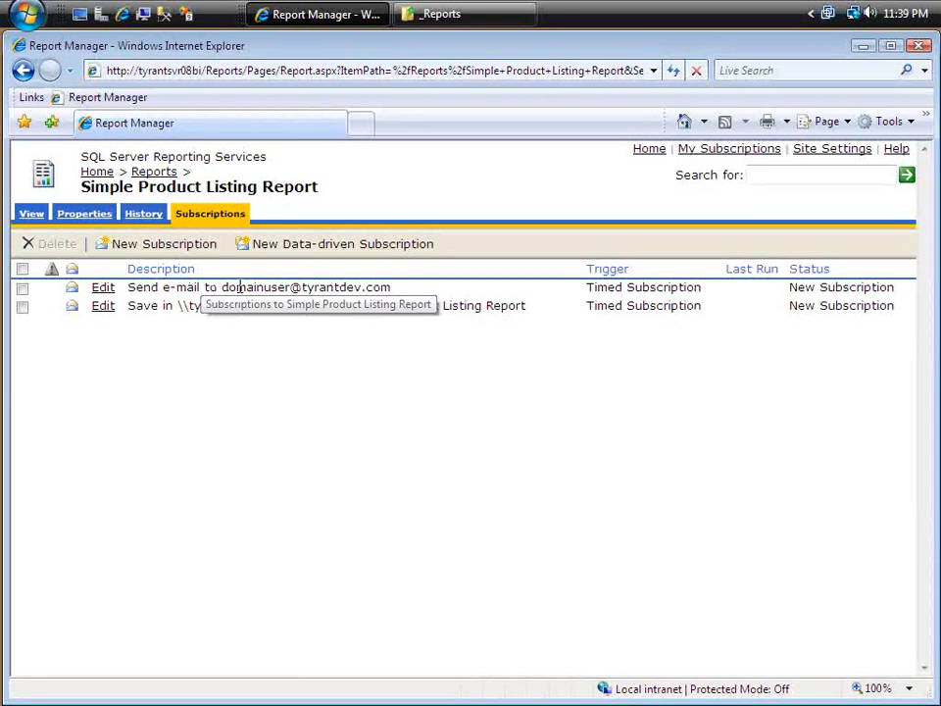
Step: Review the e-mail recipient, file share path and file name in the report's list of subscriptions
drag(223, 286, 413, 294)
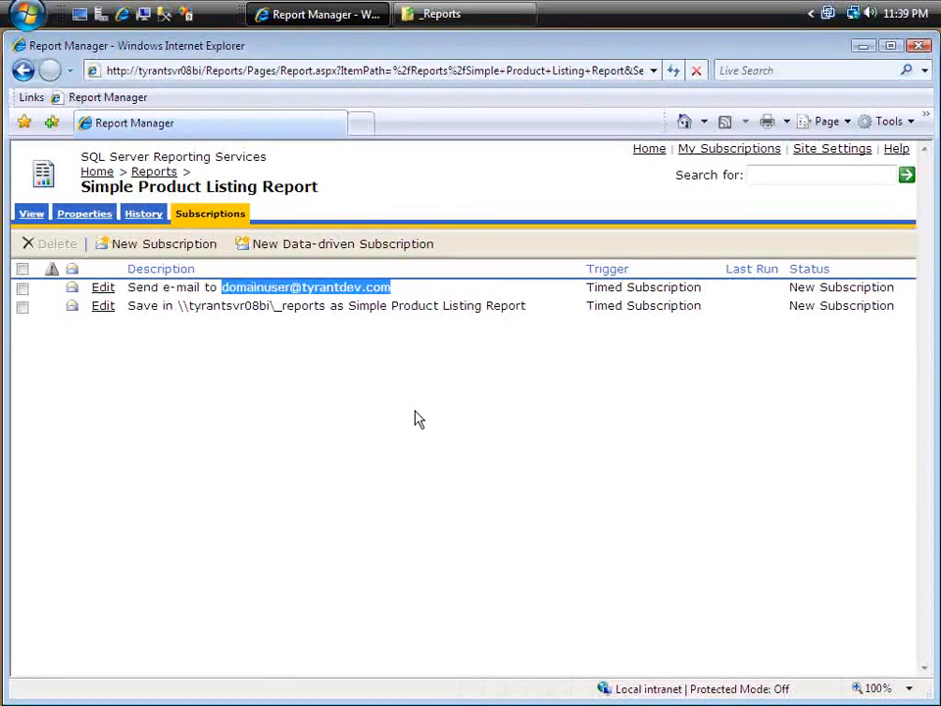
click(409, 378)
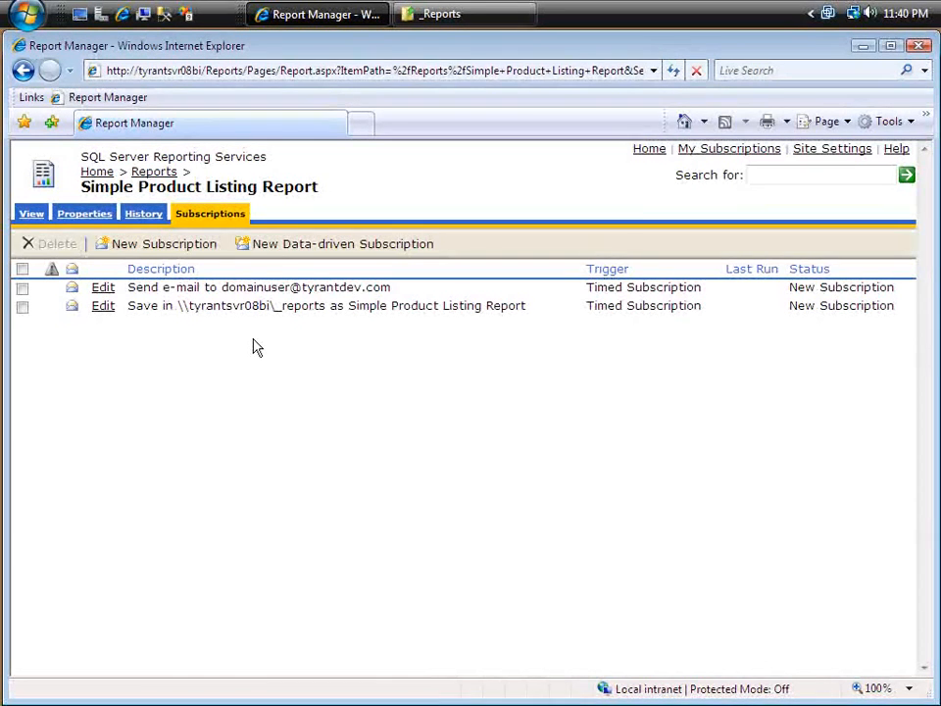
drag(148, 302, 527, 312)
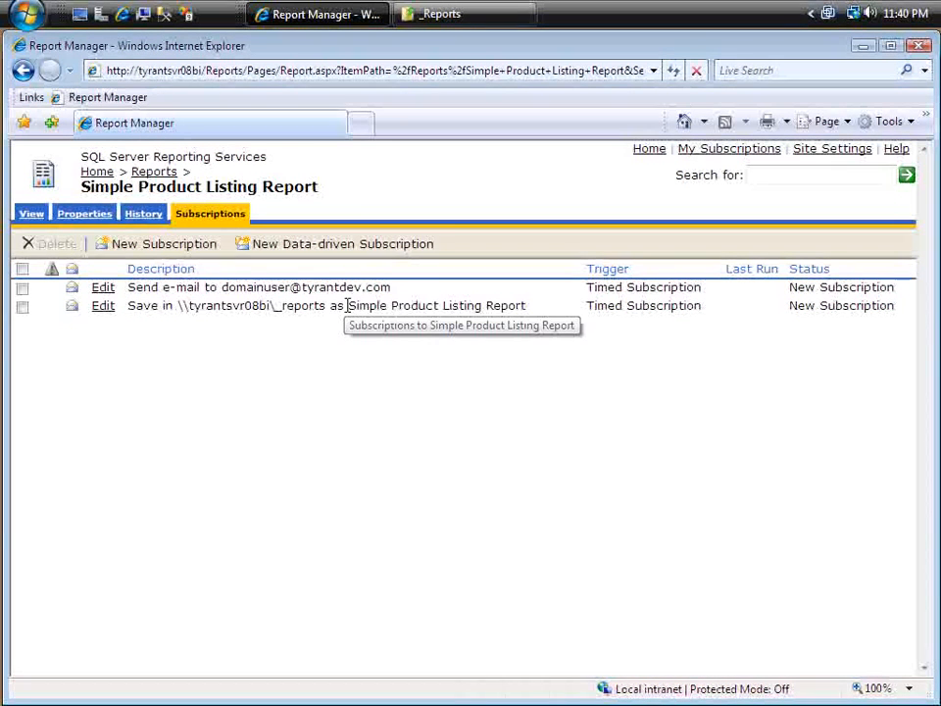
drag(348, 306, 527, 307)
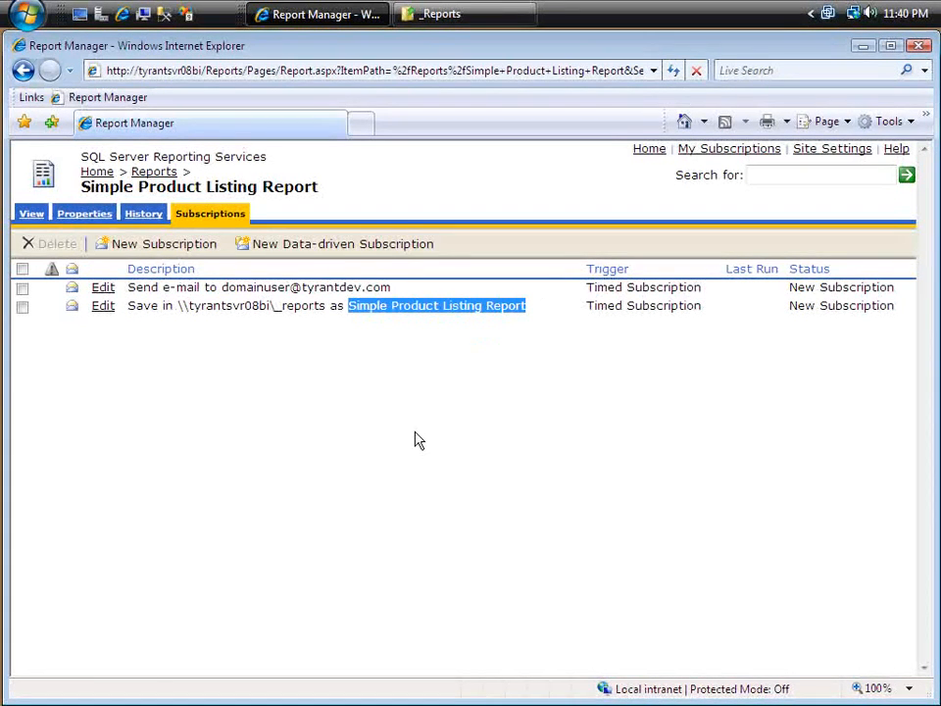
drag(182, 306, 325, 306)
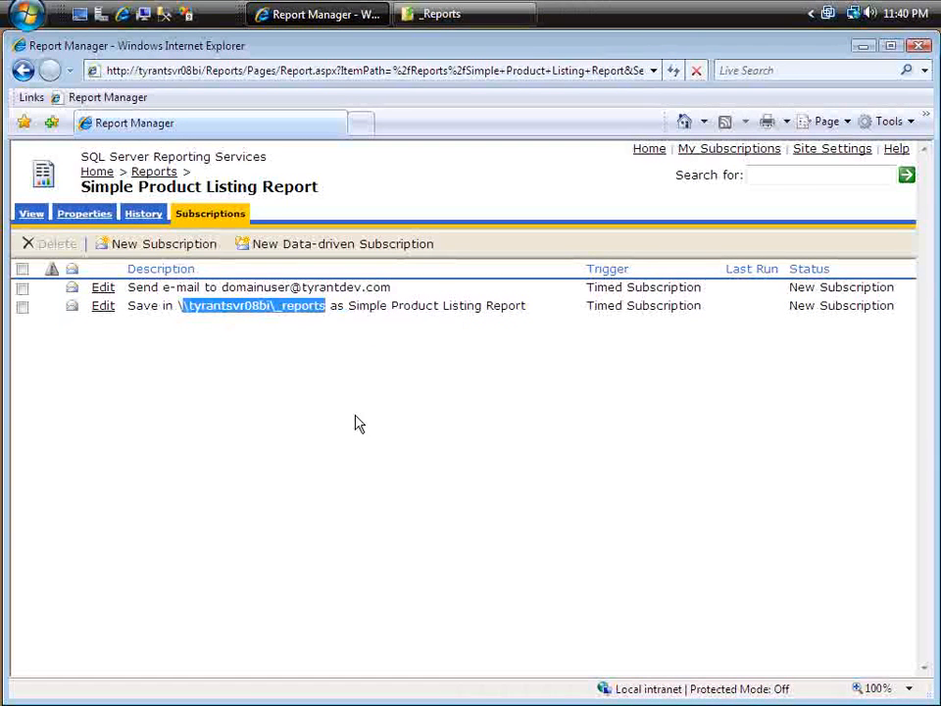